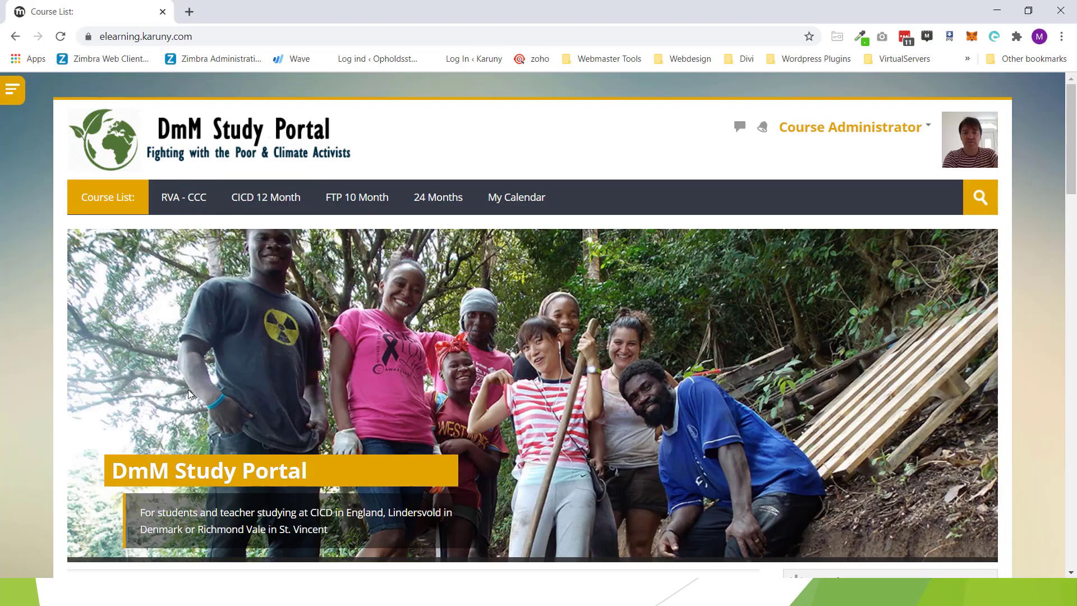
Step: Open the grader report for Period 1 - Another Kind of School from the Grades overview
click(927, 130)
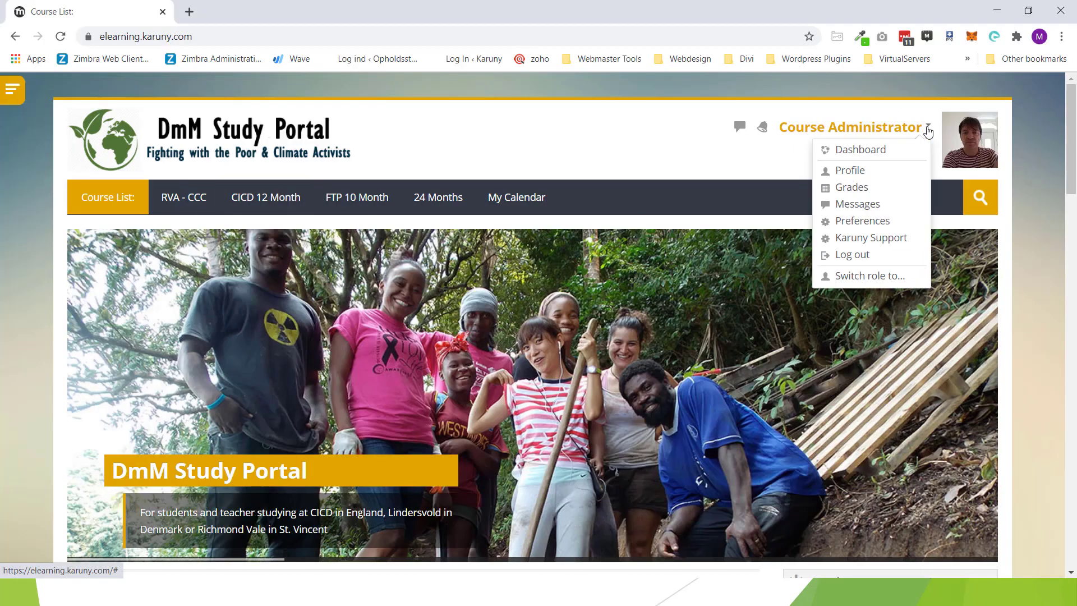
click(873, 188)
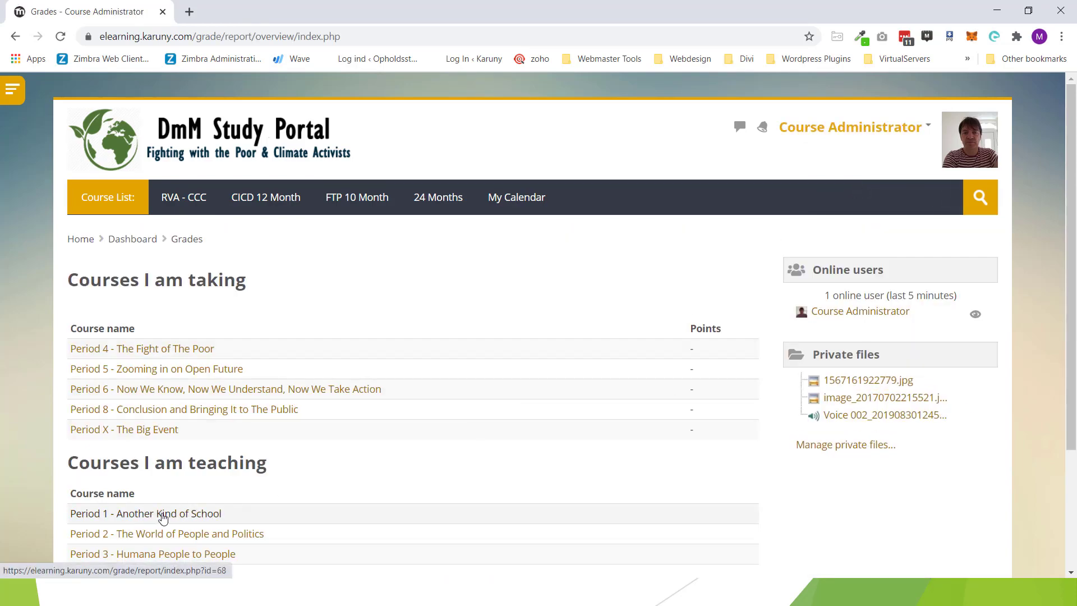
click(163, 515)
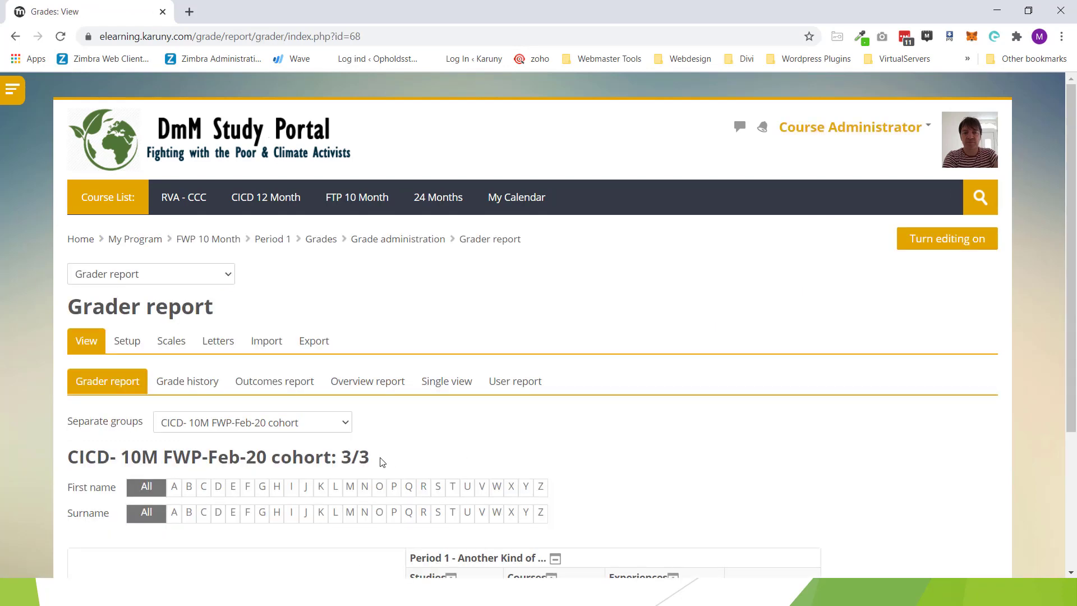
Step: Switch the group filter to All participants and review all 26 students' totals
click(326, 430)
click(315, 438)
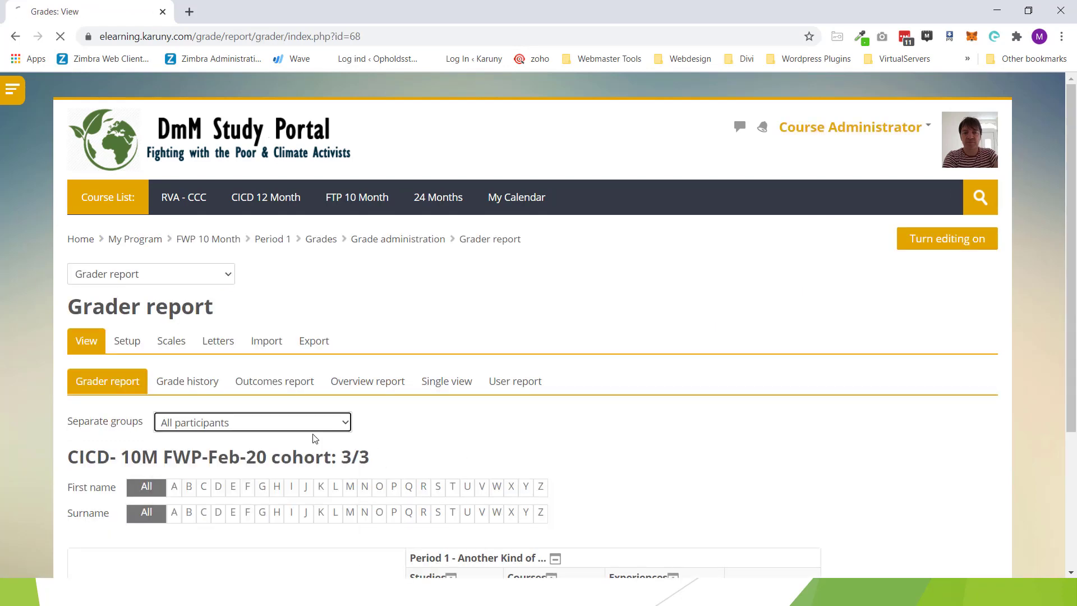
scroll(267, 357, down, 4)
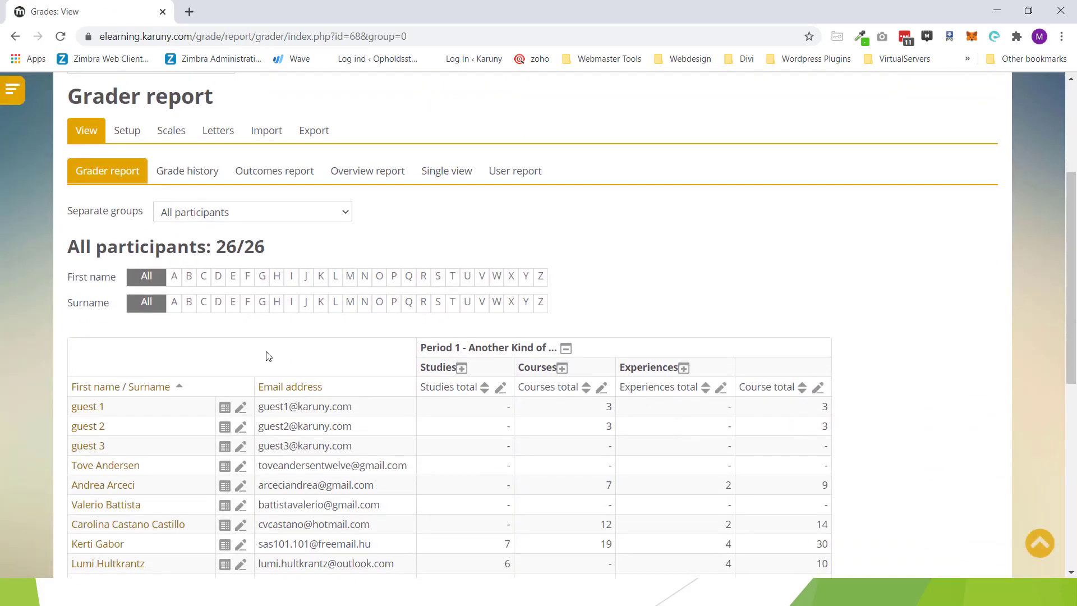
scroll(164, 403, down, 3)
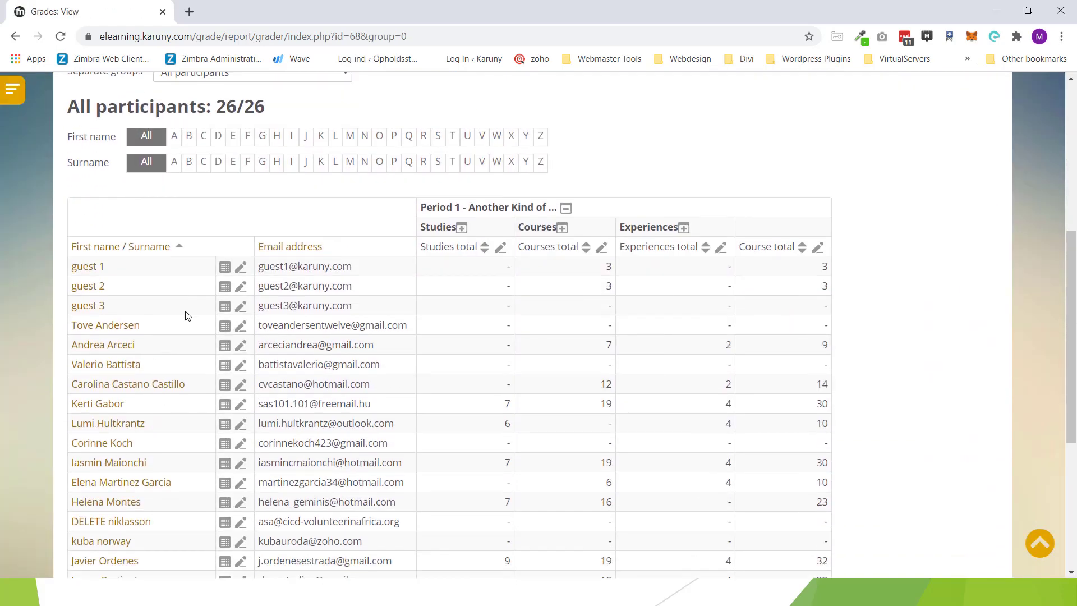
scroll(158, 449, down, 3)
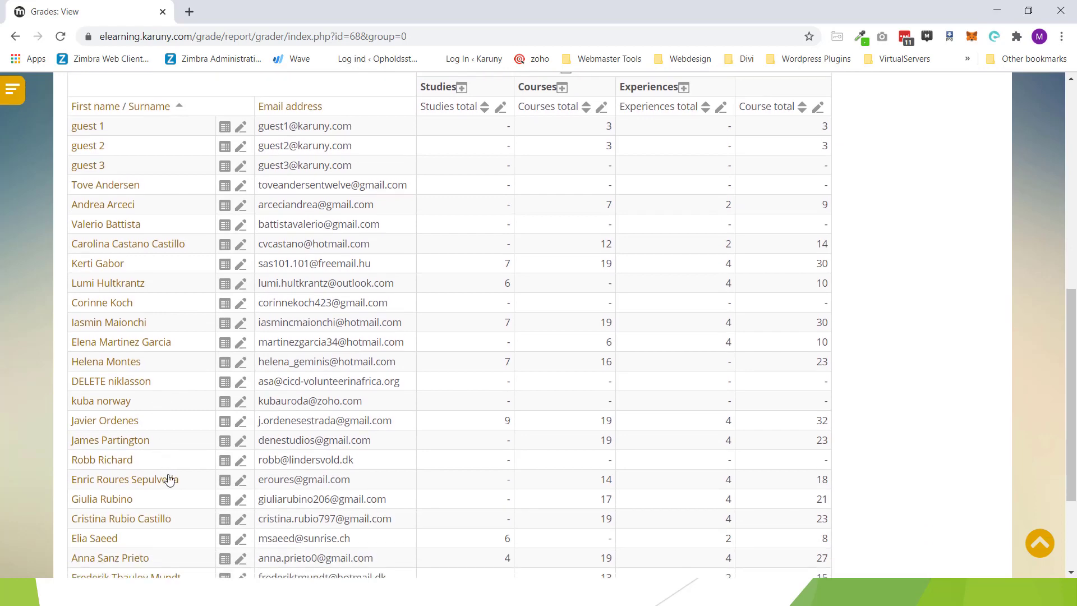
scroll(187, 496, down, 4)
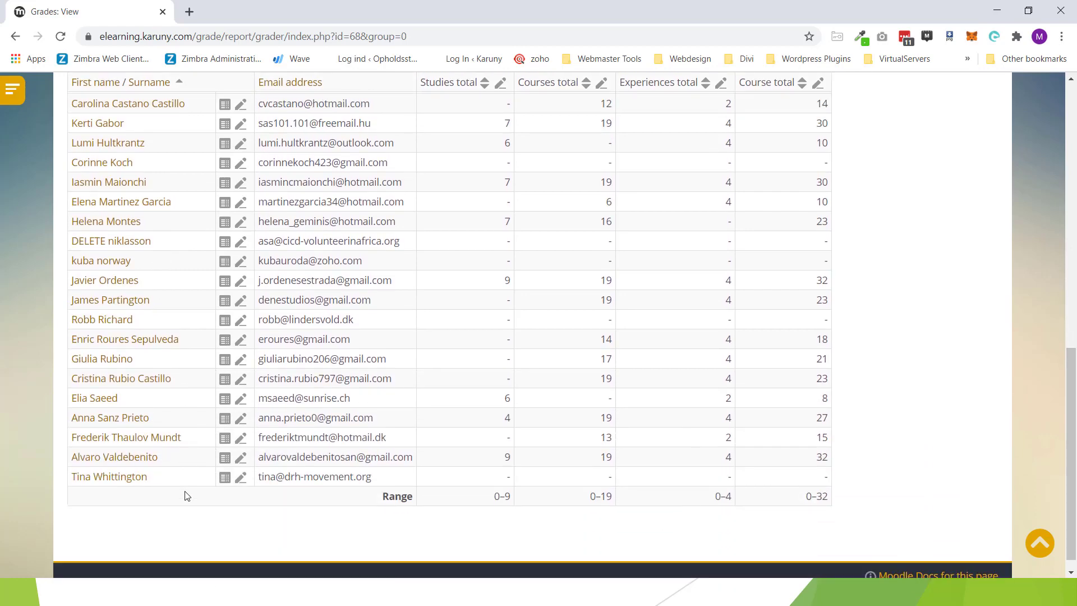
scroll(187, 496, up, 5)
scroll(185, 494, up, 5)
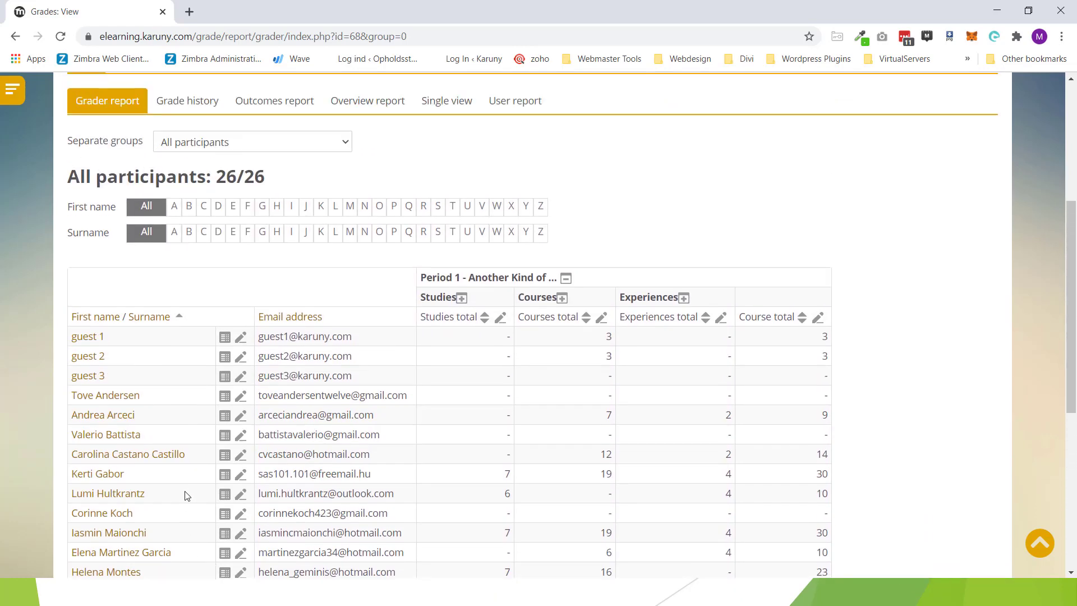
scroll(109, 471, down, 4)
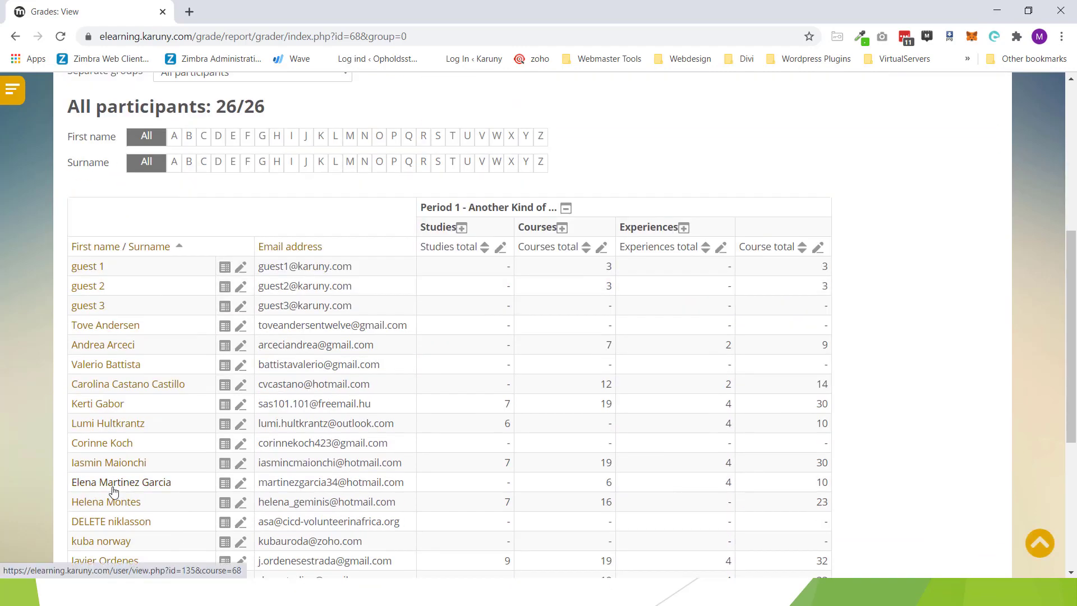
scroll(112, 489, up, 5)
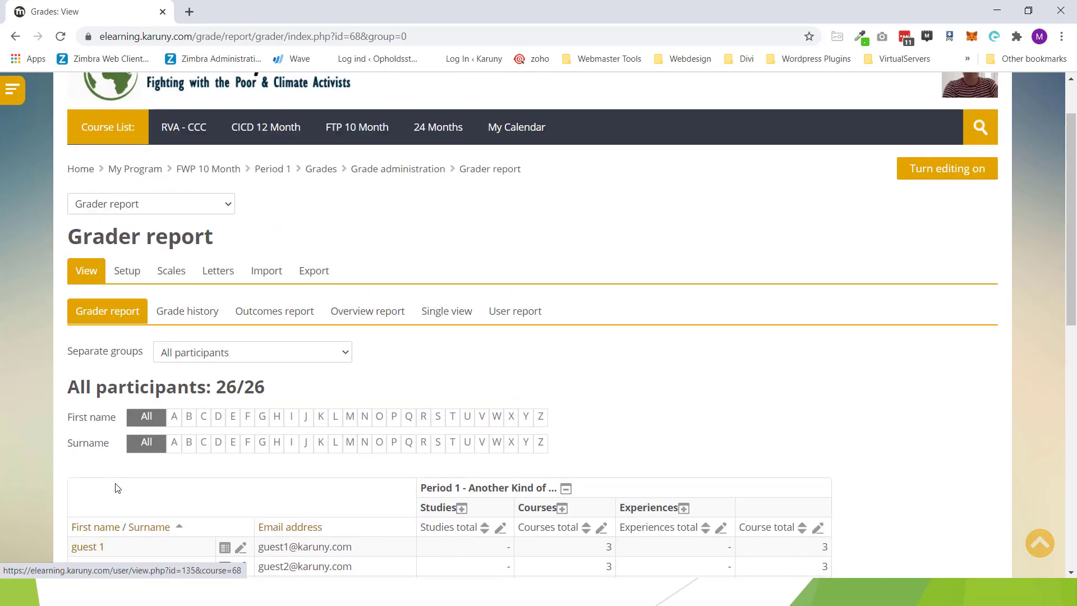
Step: Filter the grader report to the CICD- 10M FWP-Feb-20 cohort and highlight its three student rows
click(346, 354)
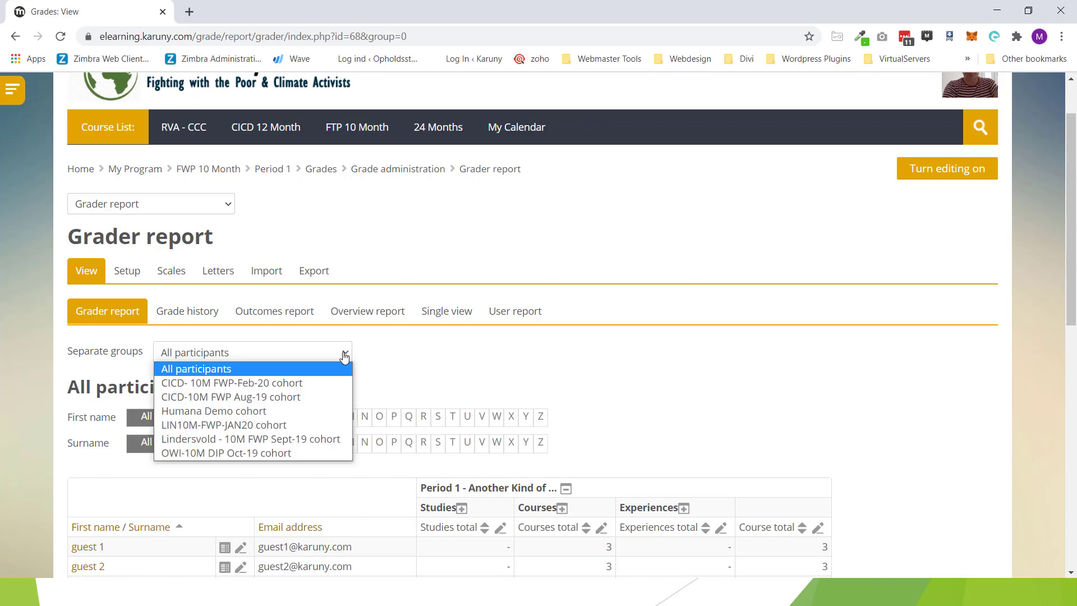
click(291, 384)
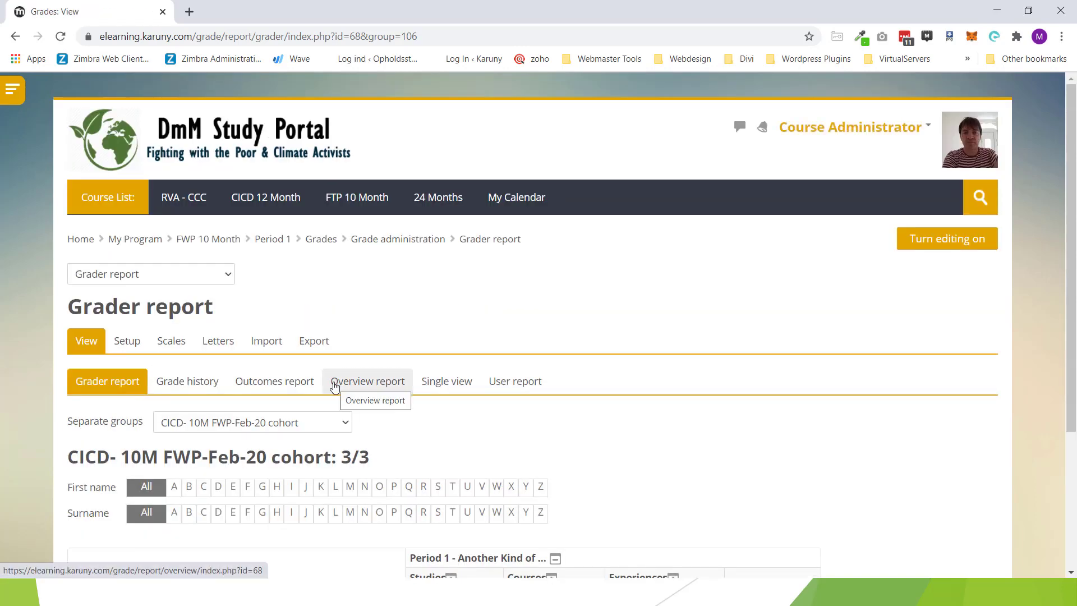
scroll(334, 387, down, 3)
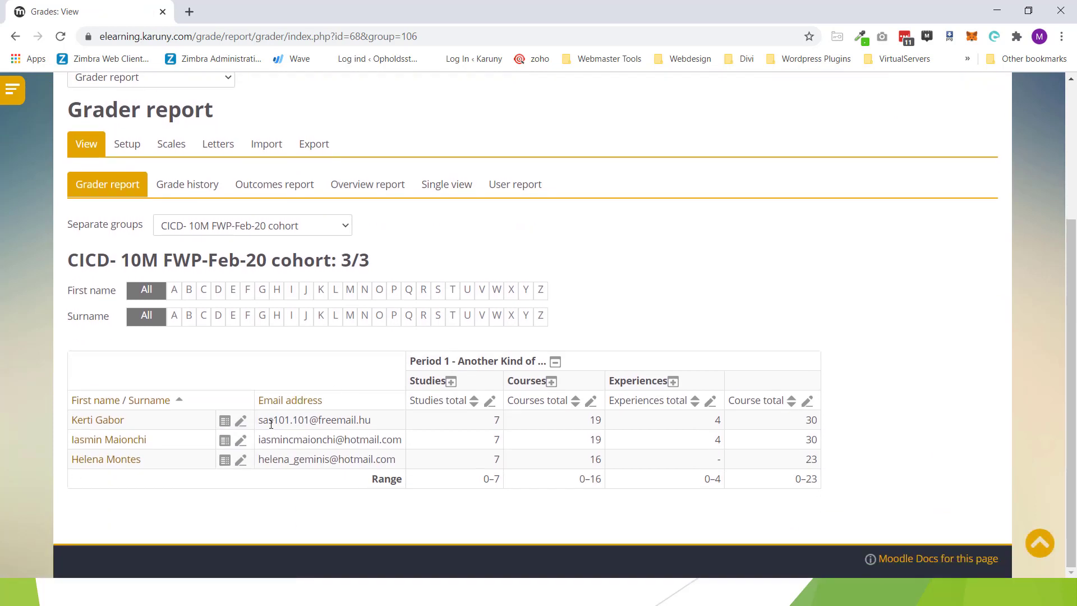
drag(262, 423, 371, 460)
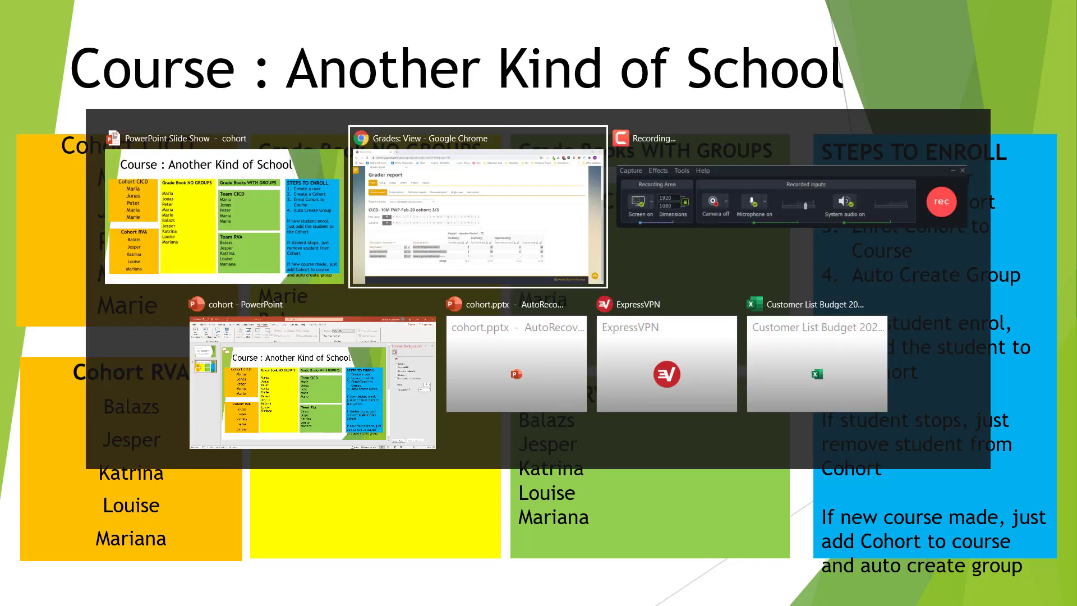
Step: Return to the portal home and open the FWP 10 Month course category
scroll(307, 176, up, 5)
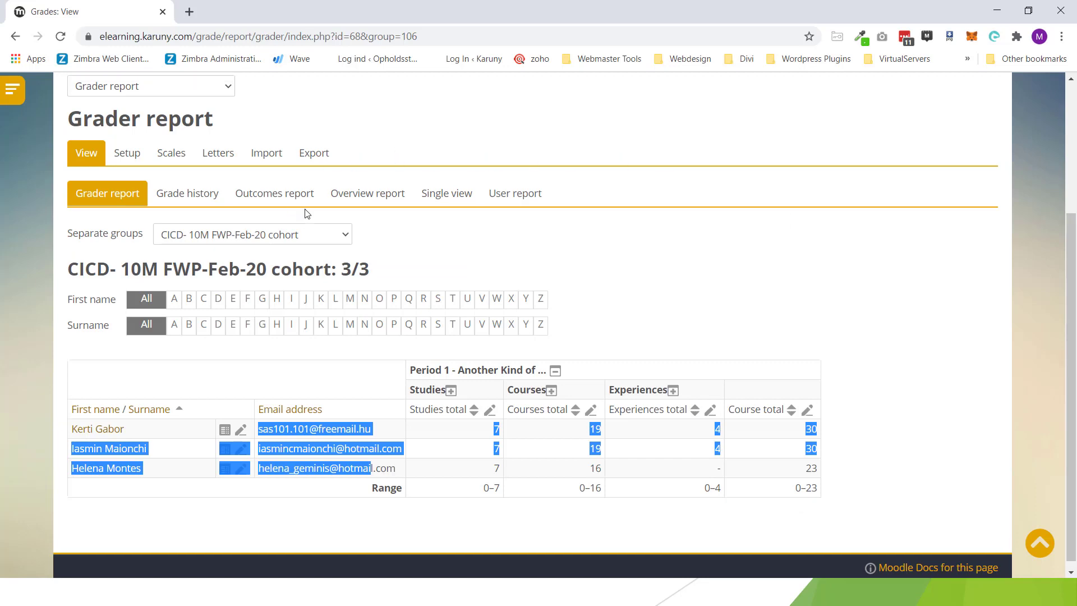
click(123, 150)
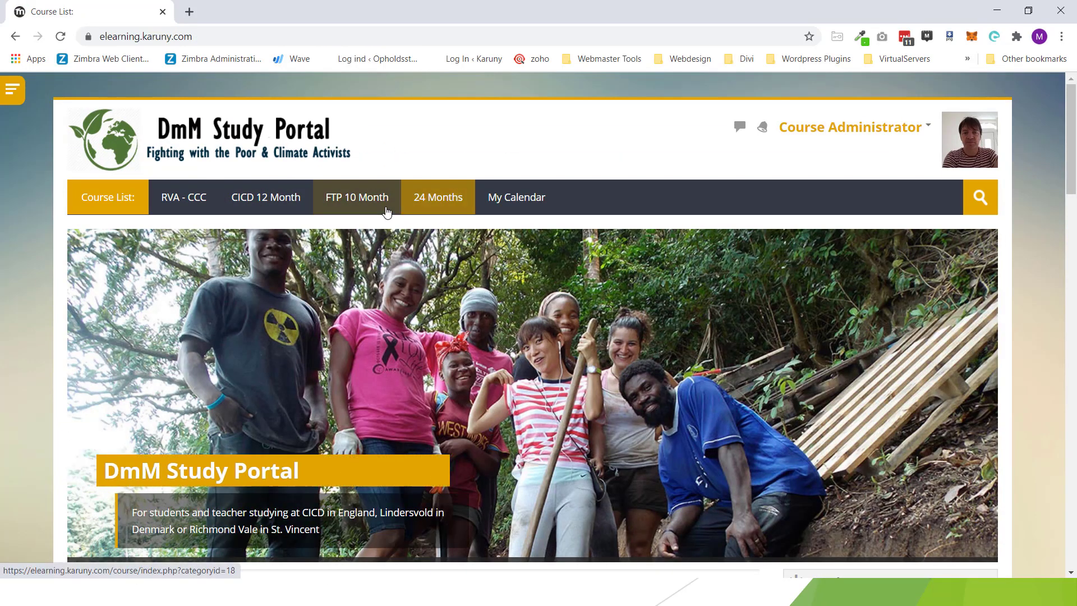
click(373, 203)
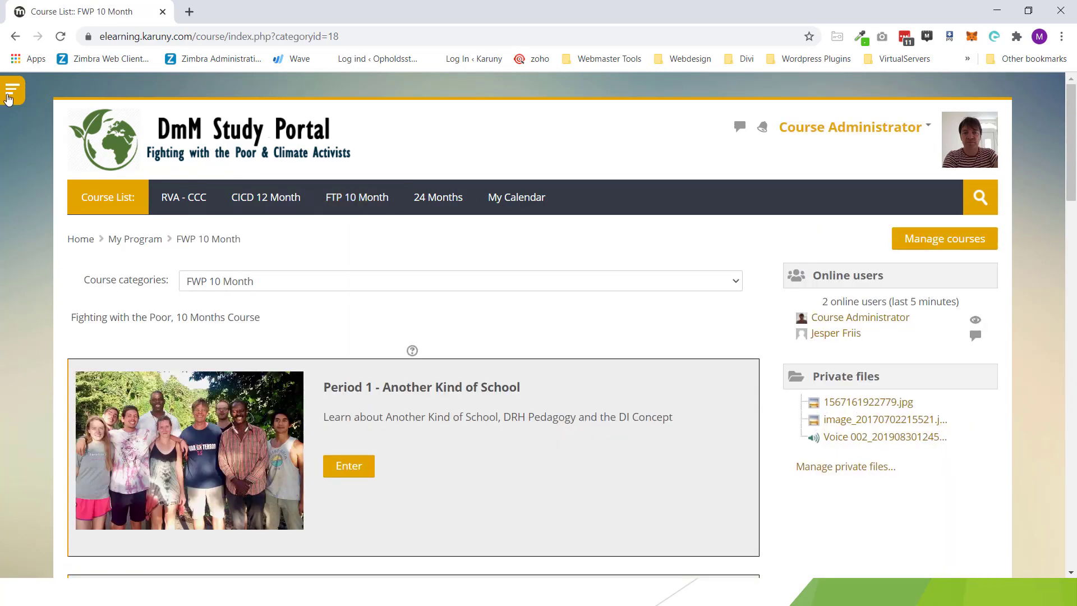
Step: Go to Site administration > Users > Accounts > Browse list of users
click(8, 98)
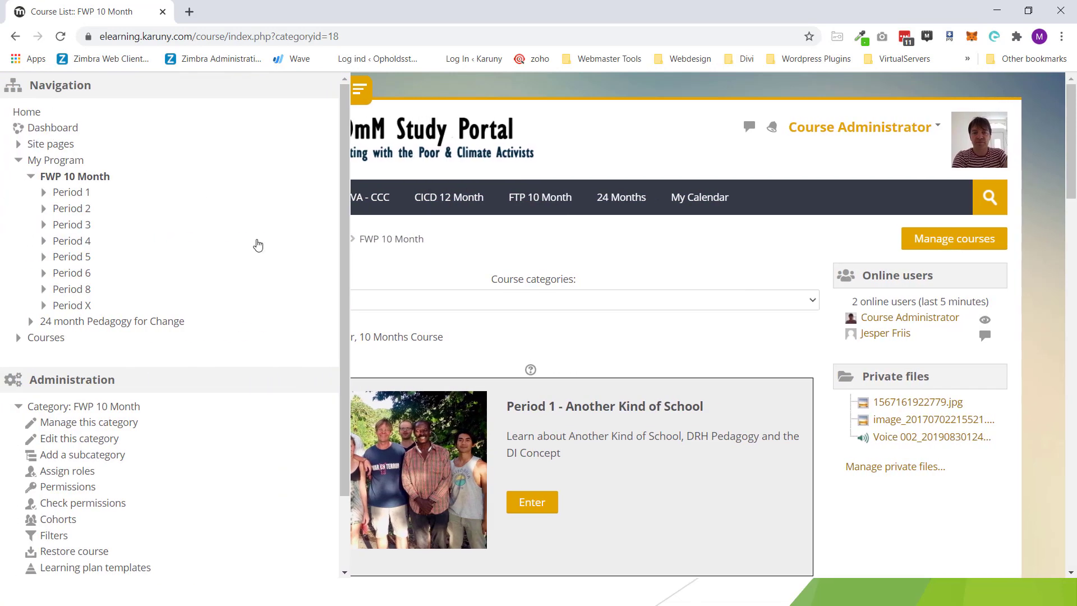
scroll(257, 247, down, 2)
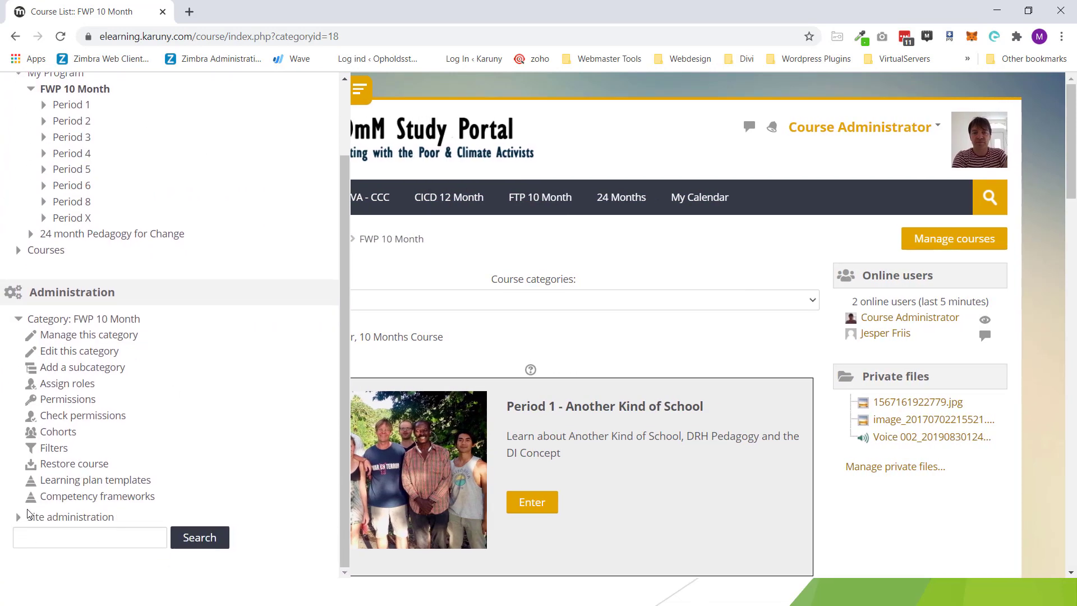
scroll(141, 292, up, 2)
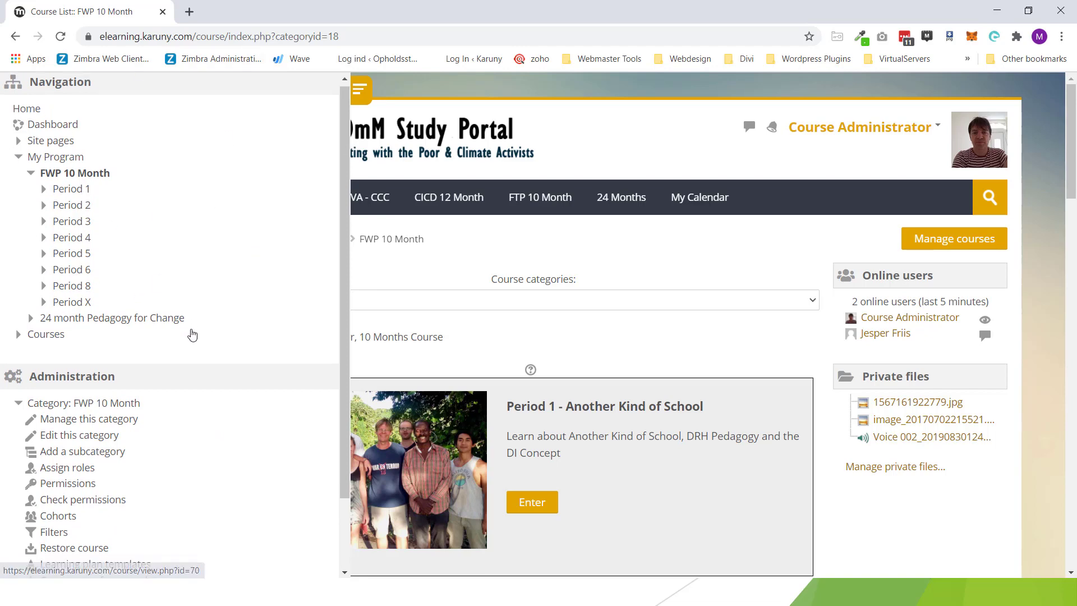
scroll(193, 335, down, 2)
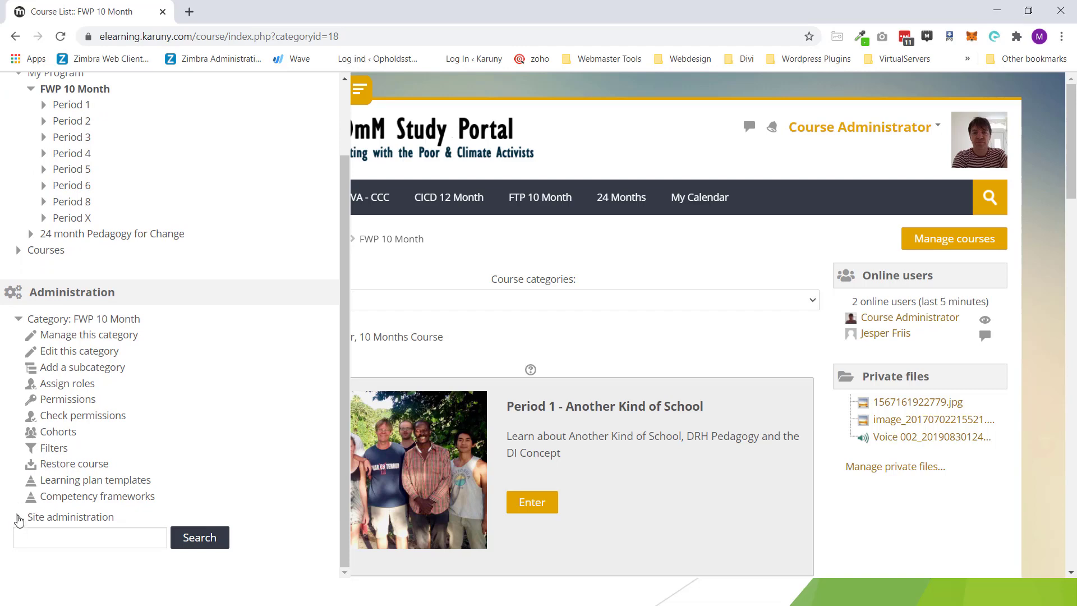
click(19, 519)
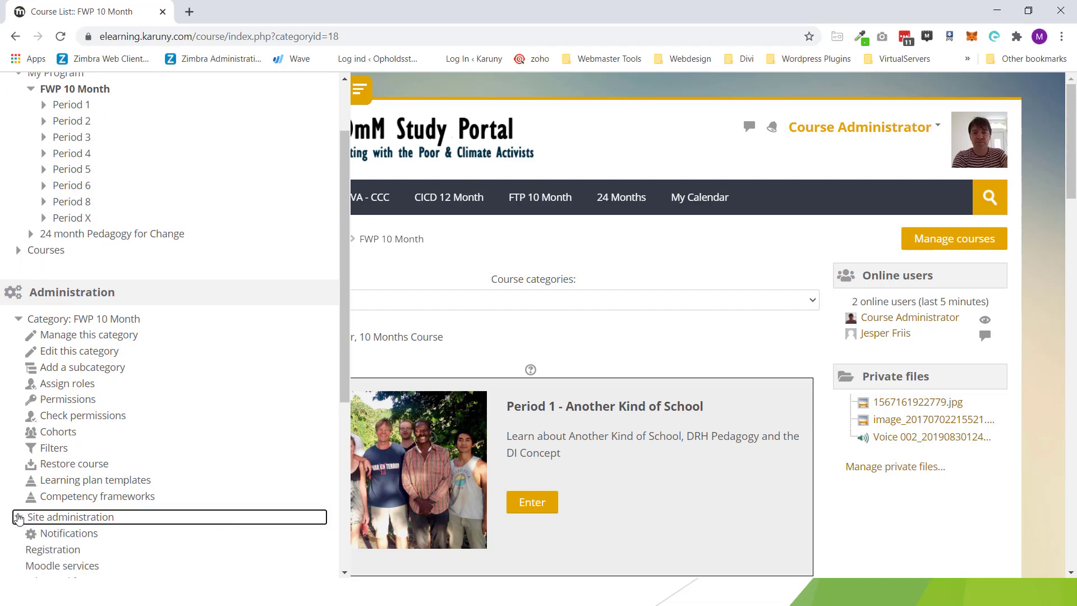
scroll(19, 519, down, 4)
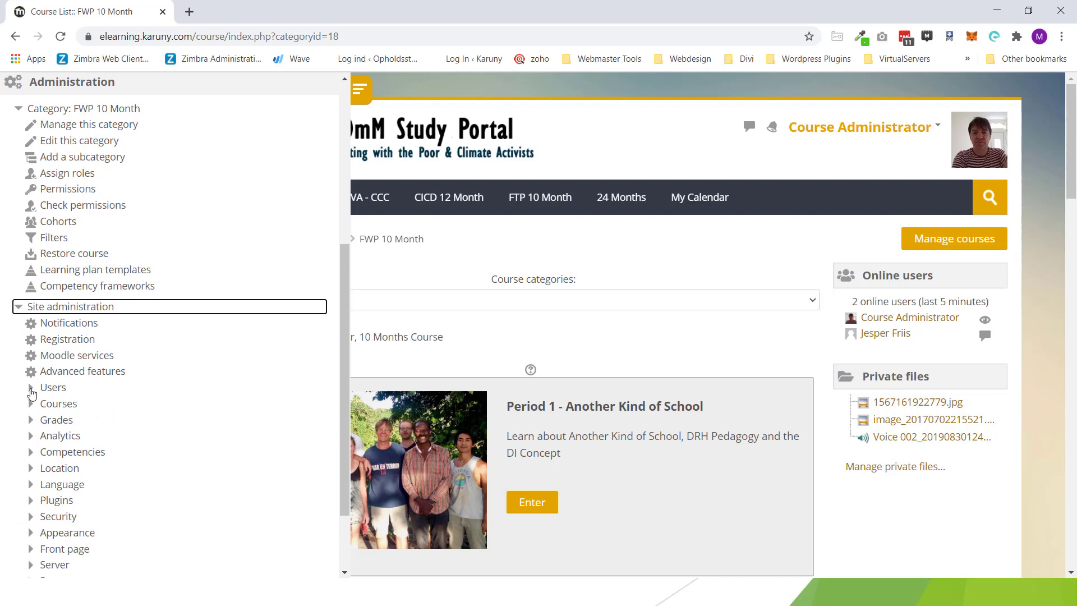
click(31, 389)
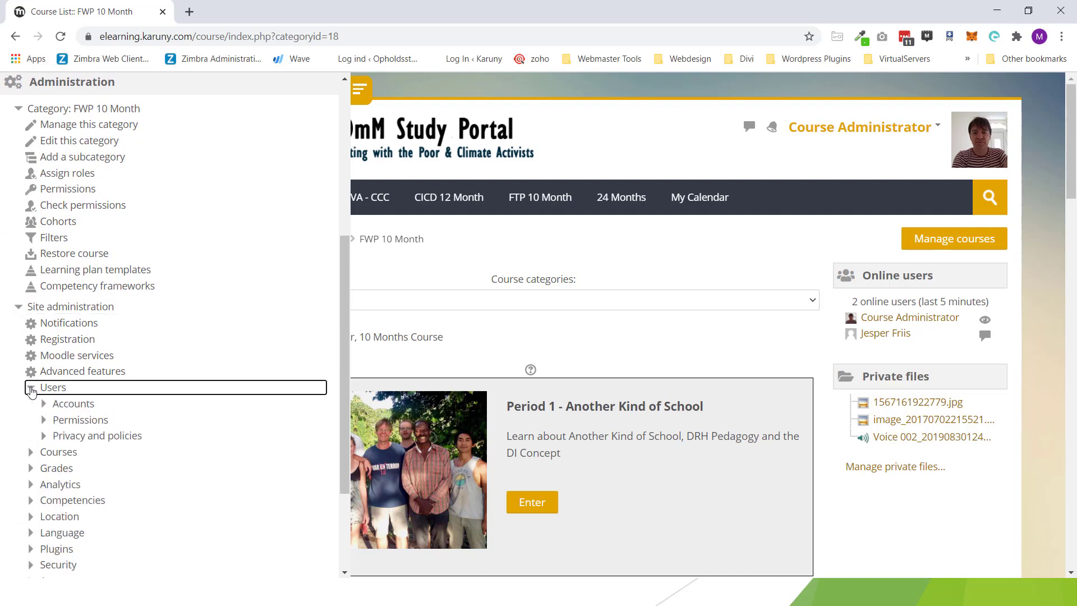
click(73, 406)
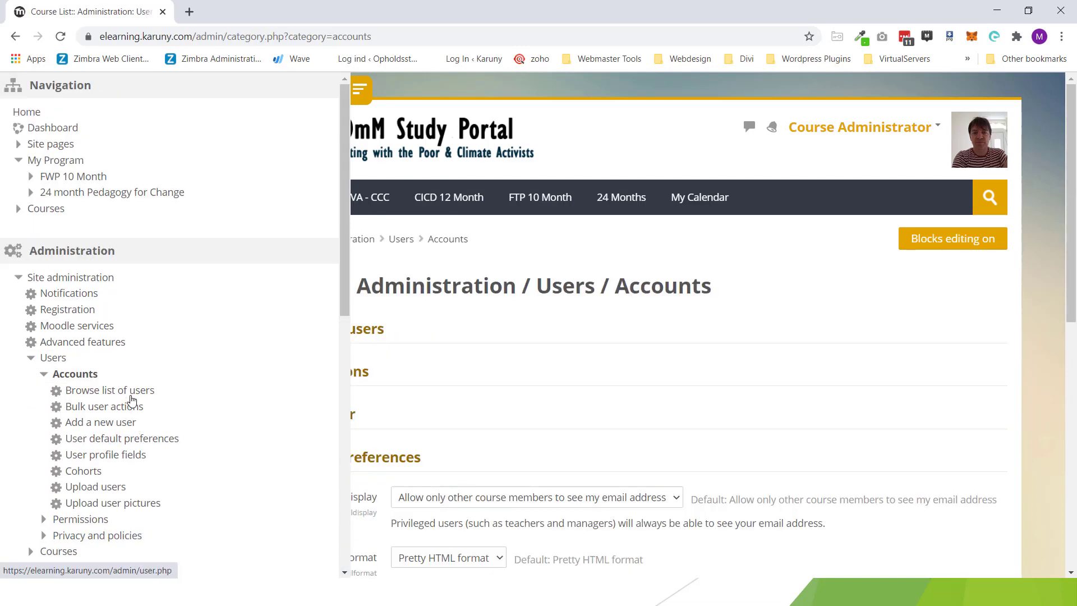
click(132, 393)
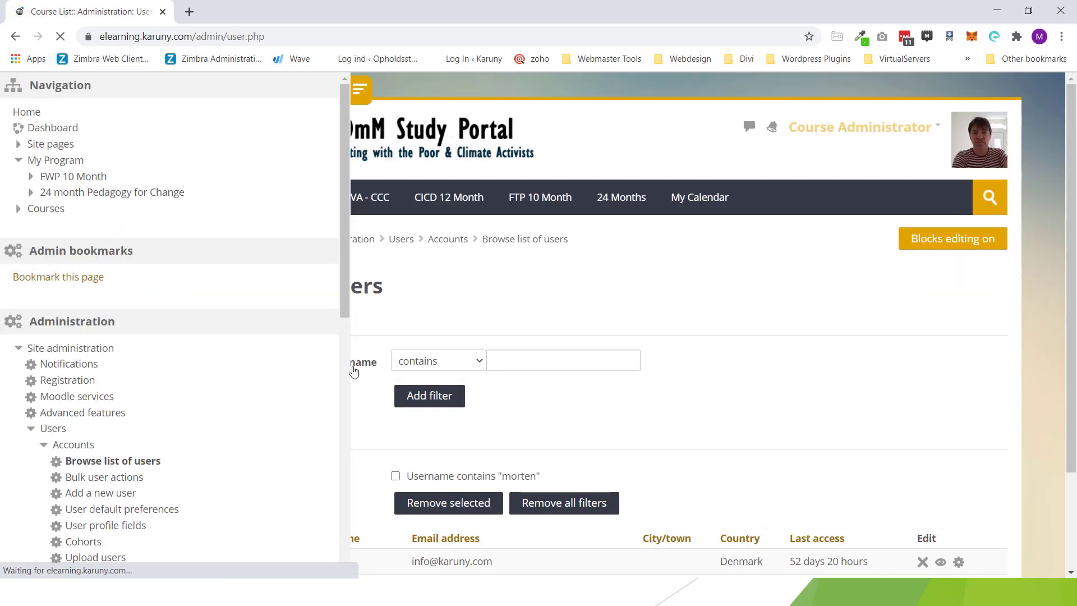
Step: Start a new user account via Add a new user
click(364, 92)
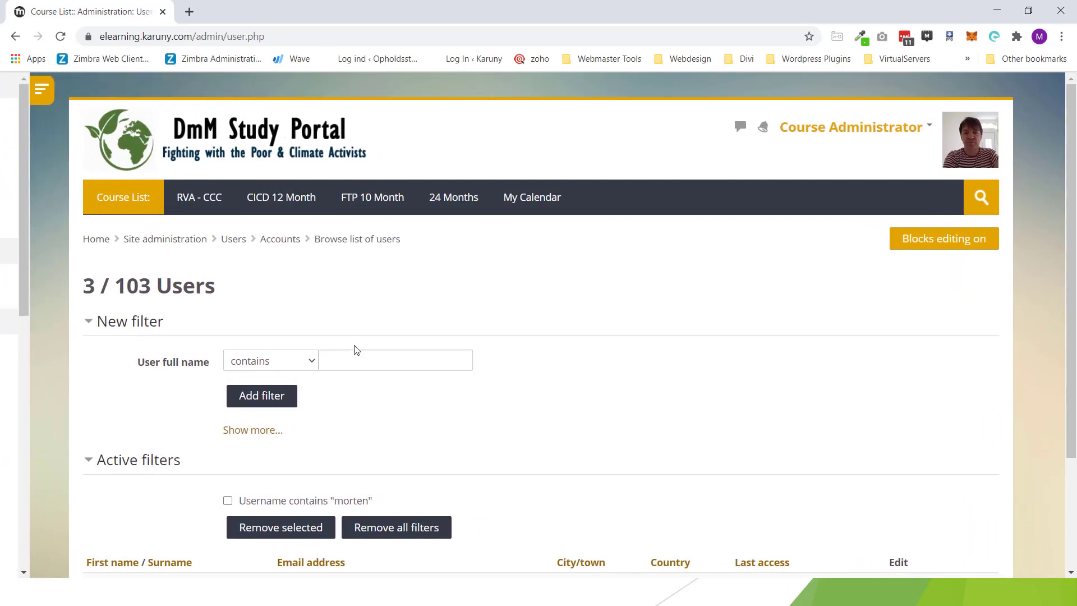
scroll(353, 353, down, 3)
click(134, 517)
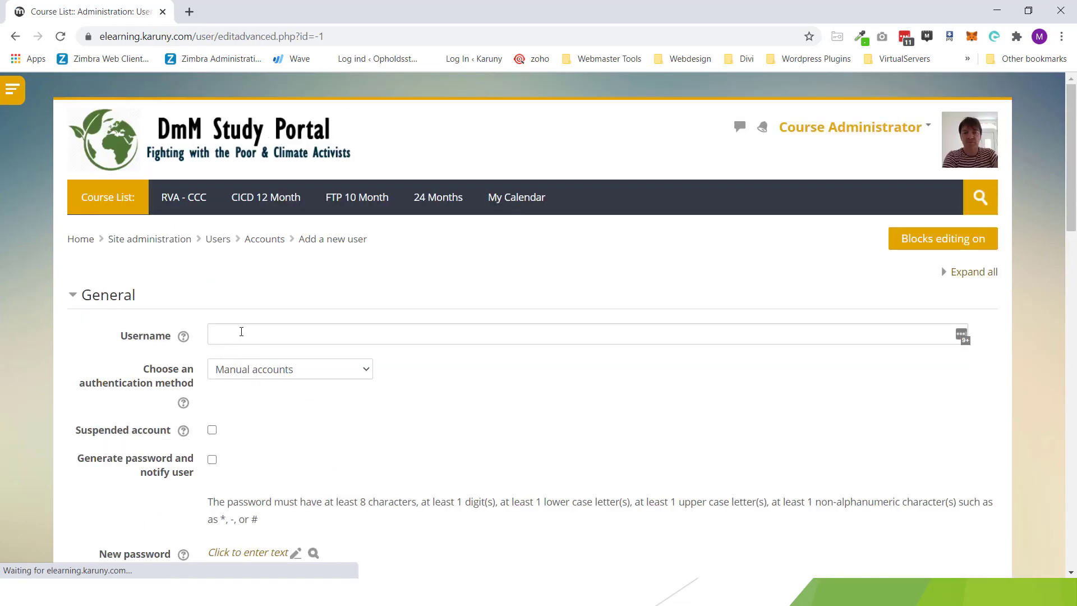
Step: Enter the username c-demostudent for the new account
click(243, 331)
text(demo-mor)
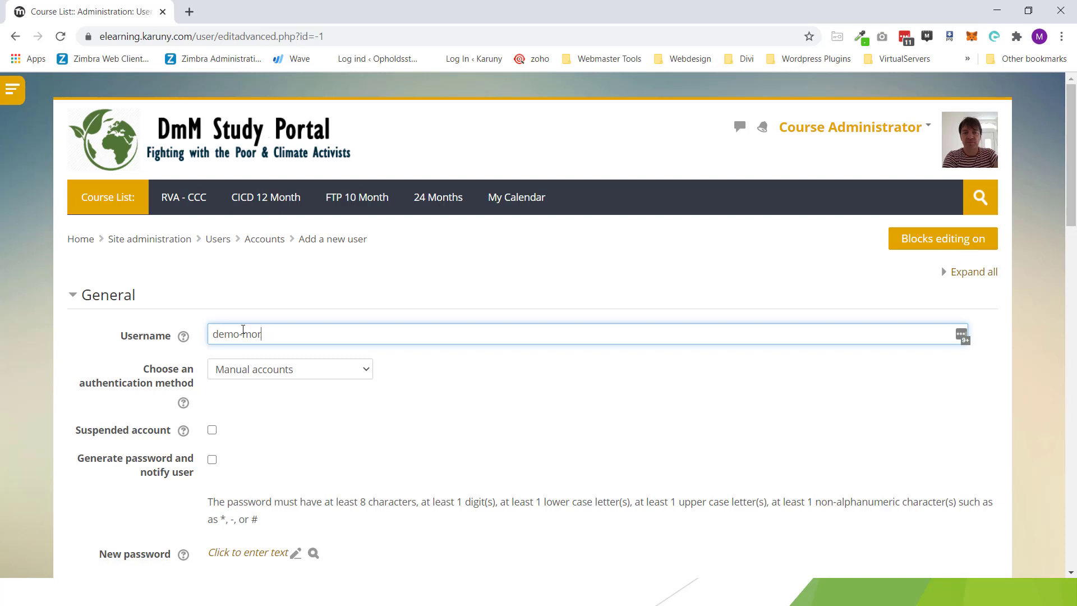
text(-student)
click(216, 334)
text(d)
click(251, 336)
key(BackSpace)
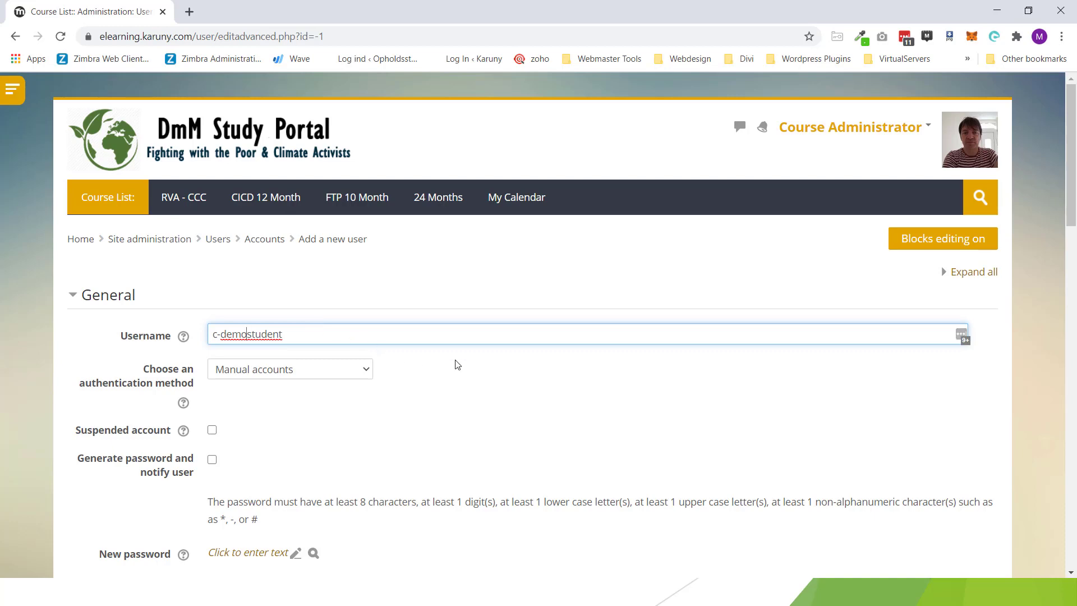
Step: Fill in a password, first name Demo Student, surname CICD and the user's e-mail address
scroll(458, 366, down, 1)
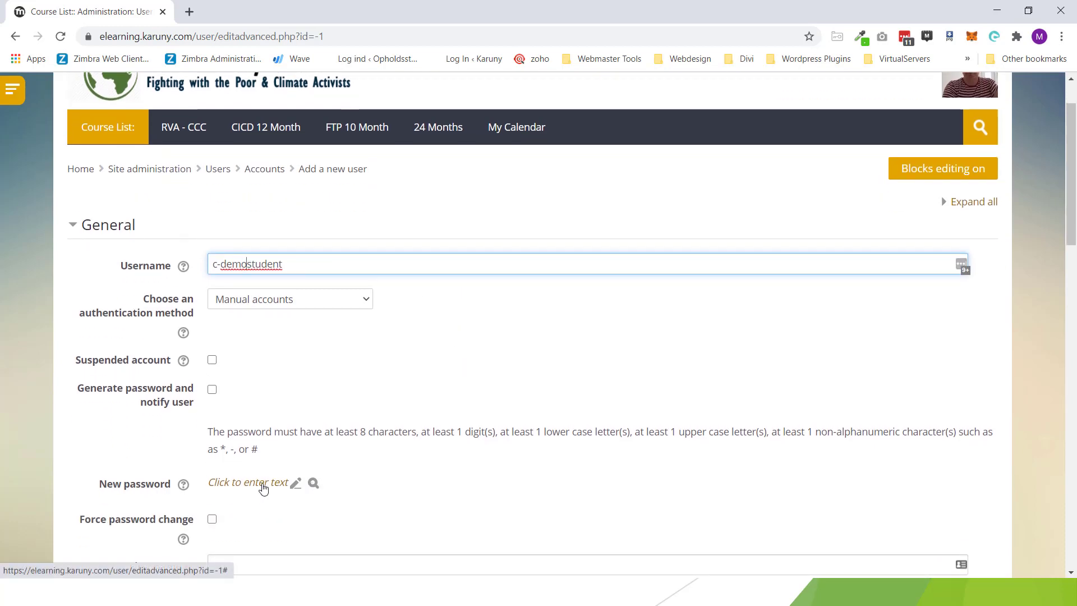
click(263, 481)
text(•••)
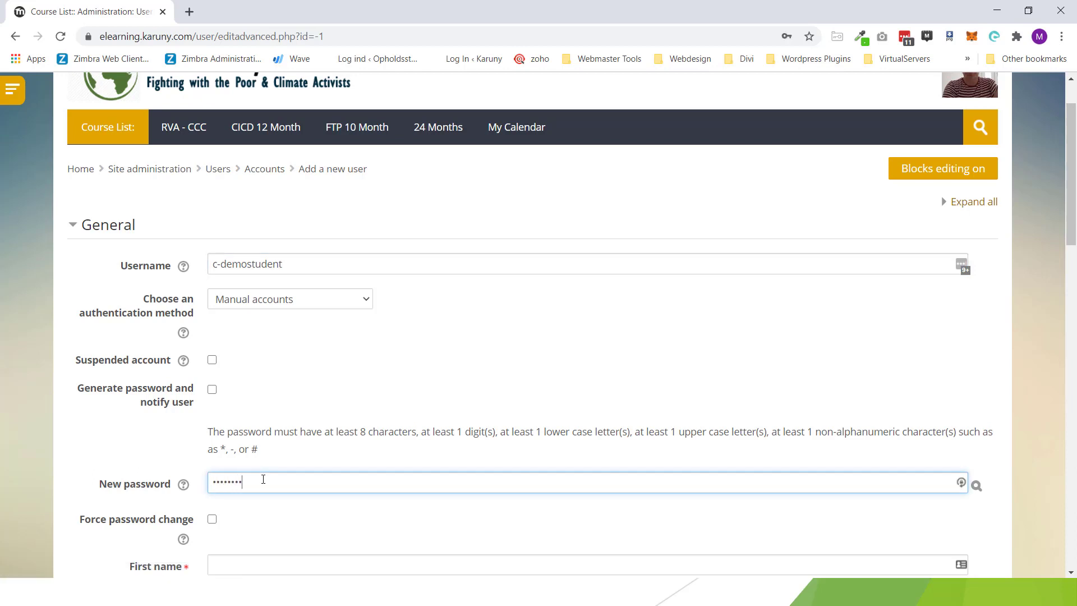
scroll(263, 477, down, 1)
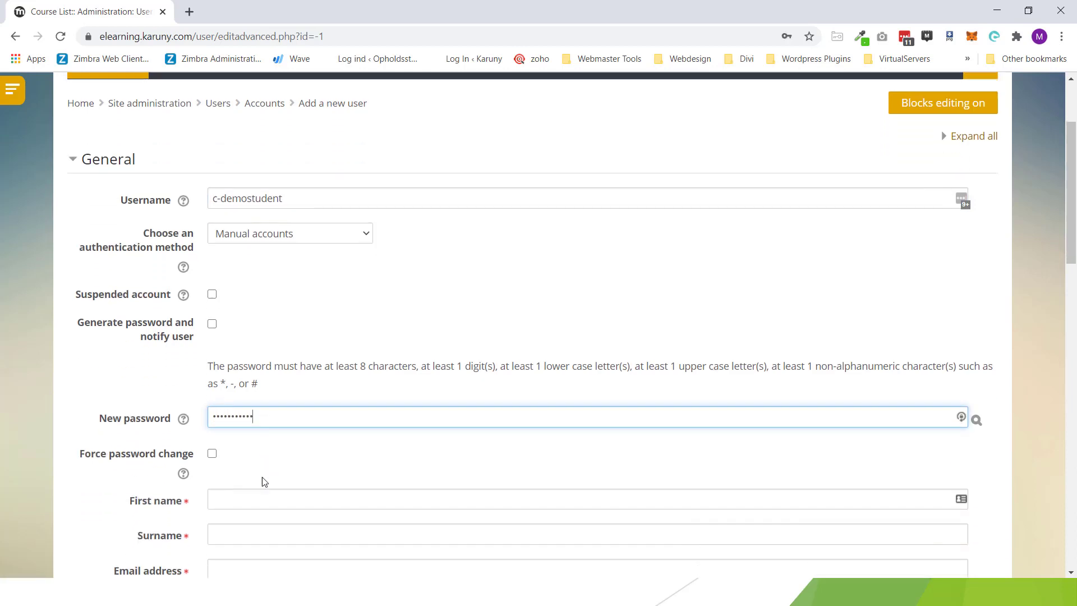
click(262, 491)
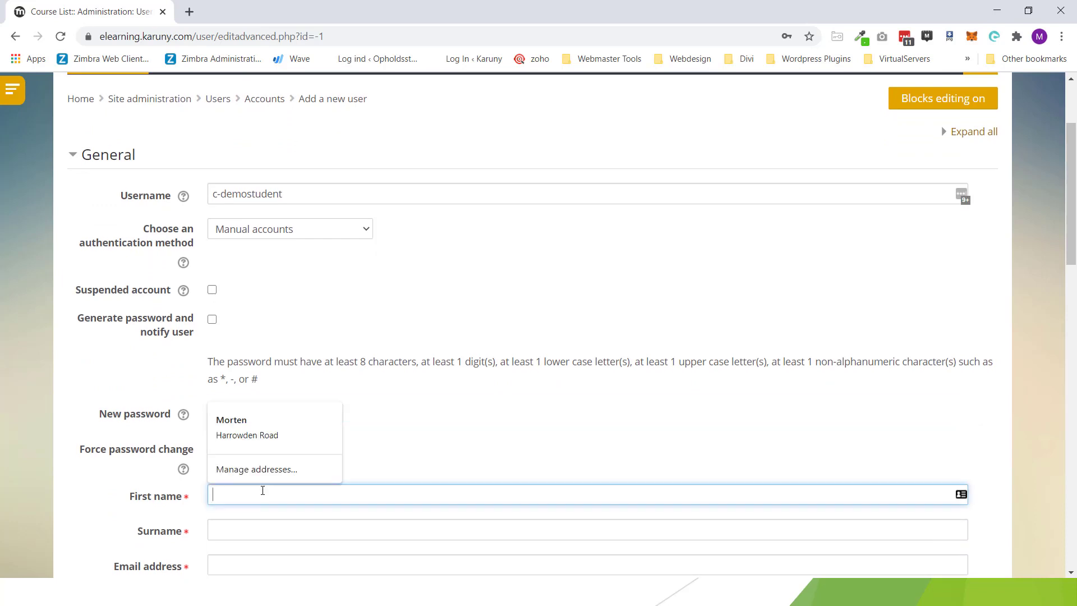
text(Demo Student)
key(Tab)
text(CICD)
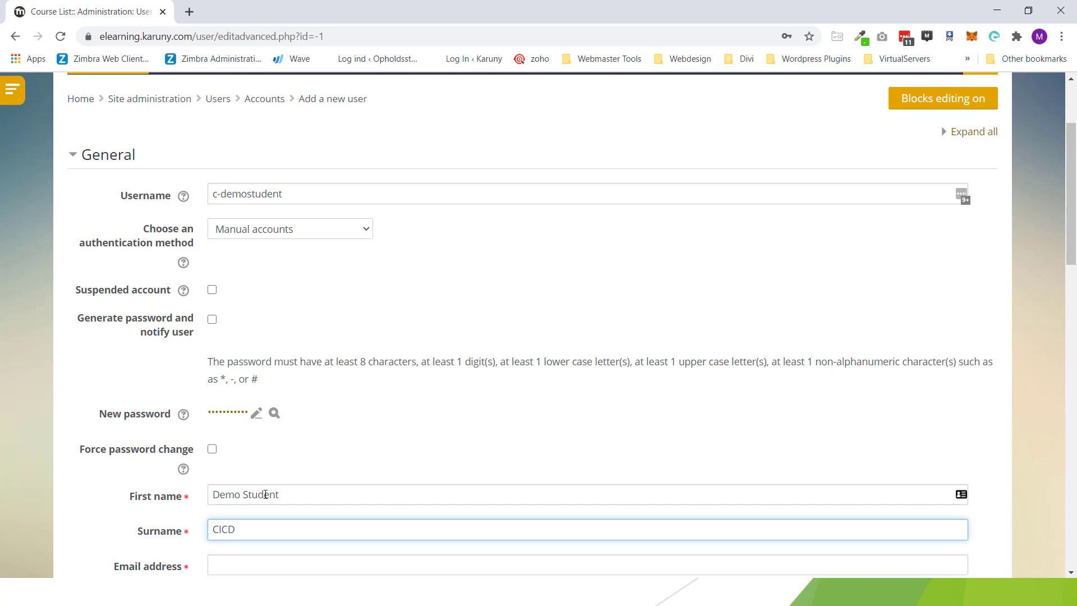
click(279, 562)
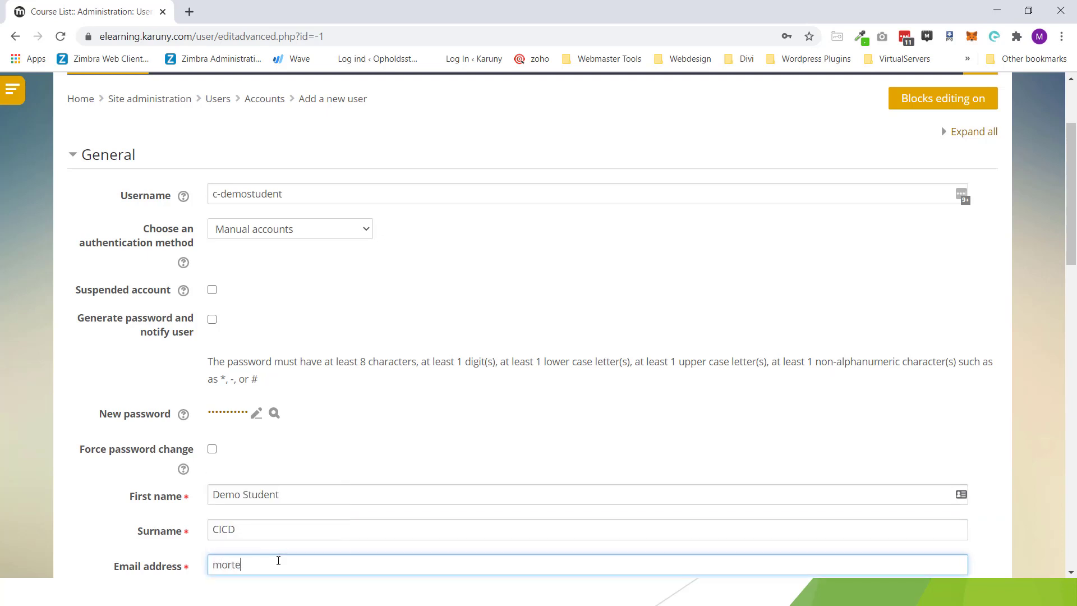
Step: Create the Demo Student CICD user account
scroll(314, 416, down, 6)
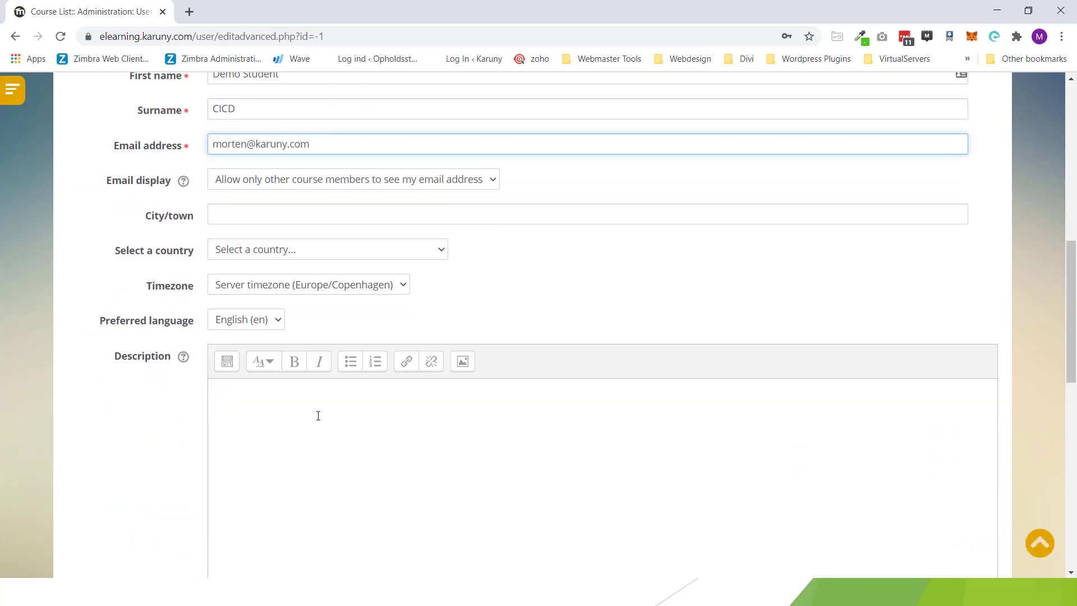
scroll(301, 416, down, 1)
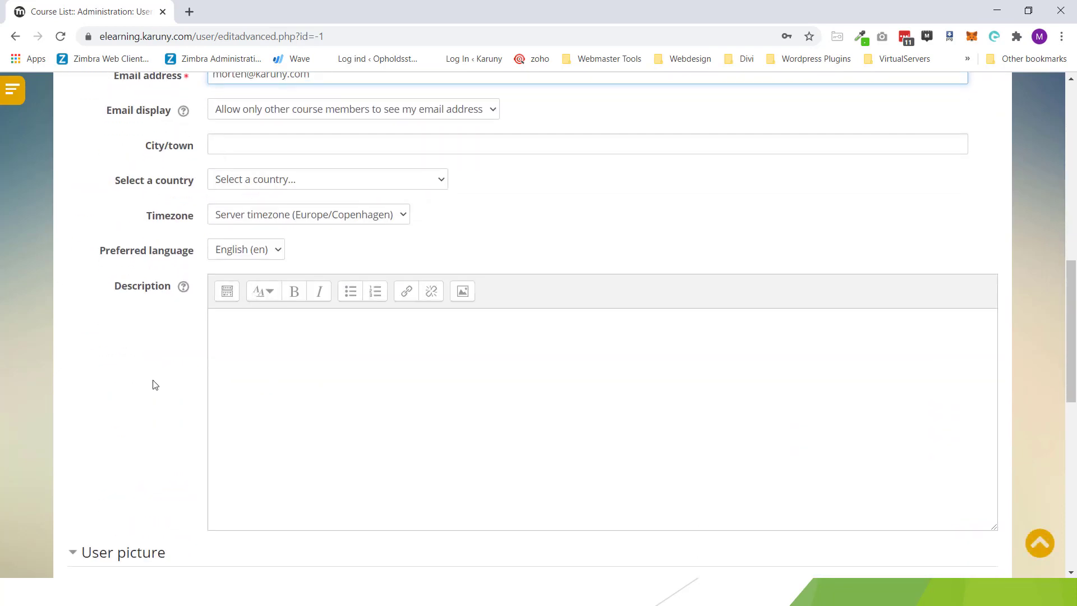
scroll(153, 382, down, 2)
scroll(353, 382, down, 1)
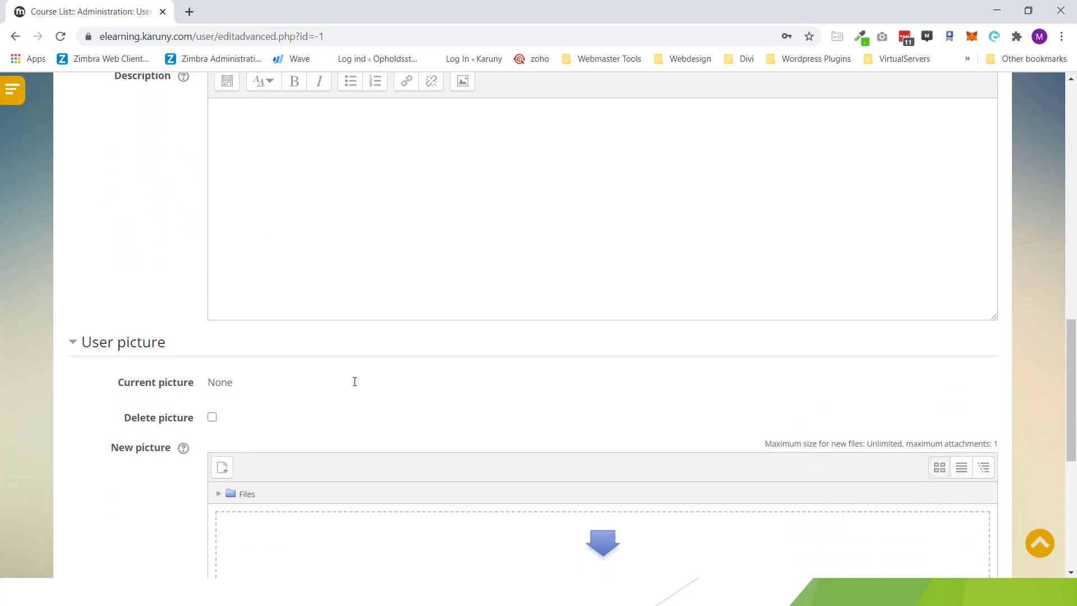
scroll(354, 382, up, 12)
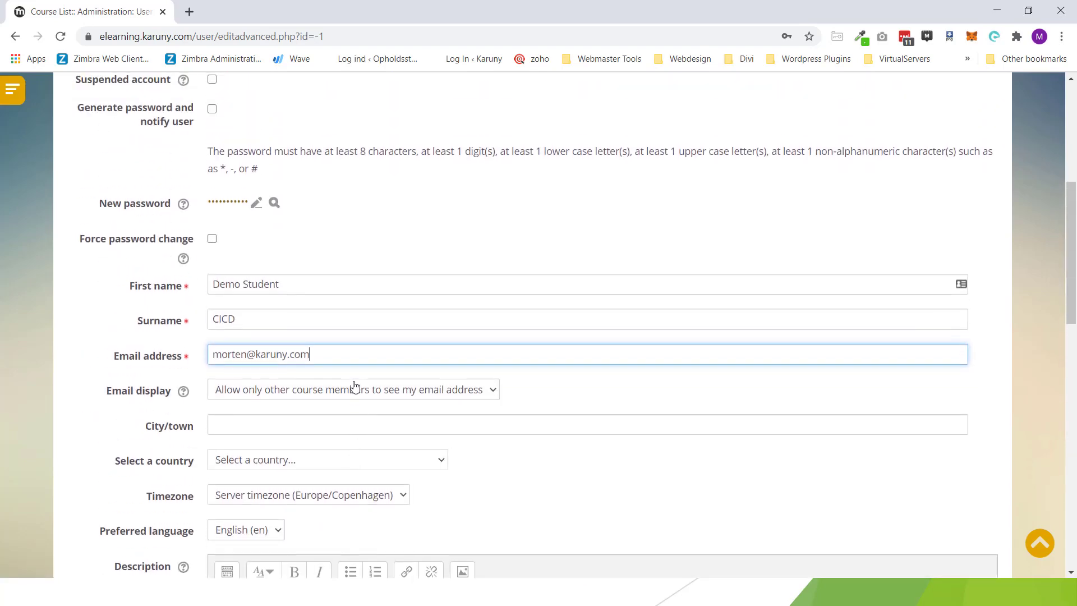
scroll(359, 379, down, 15)
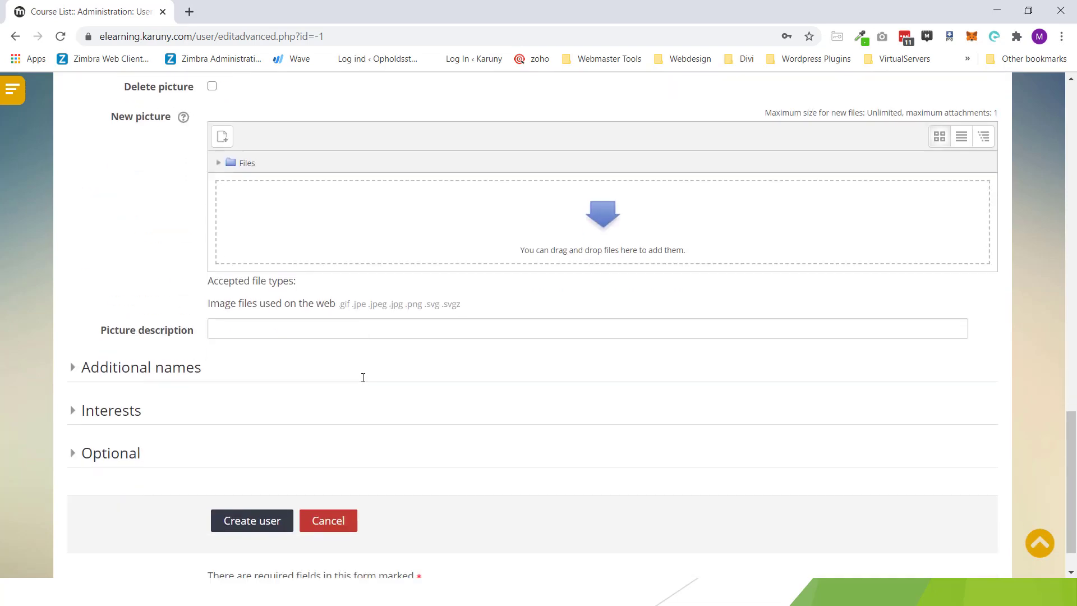
click(252, 472)
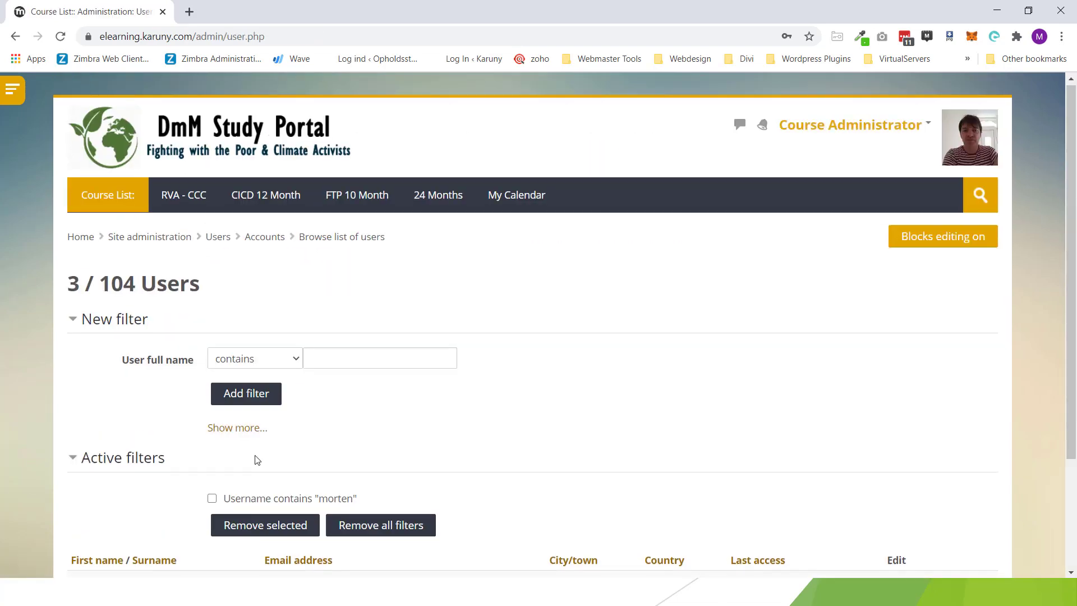
Step: Reload the full Browse list of users from the navigation panel
scroll(257, 466, down, 2)
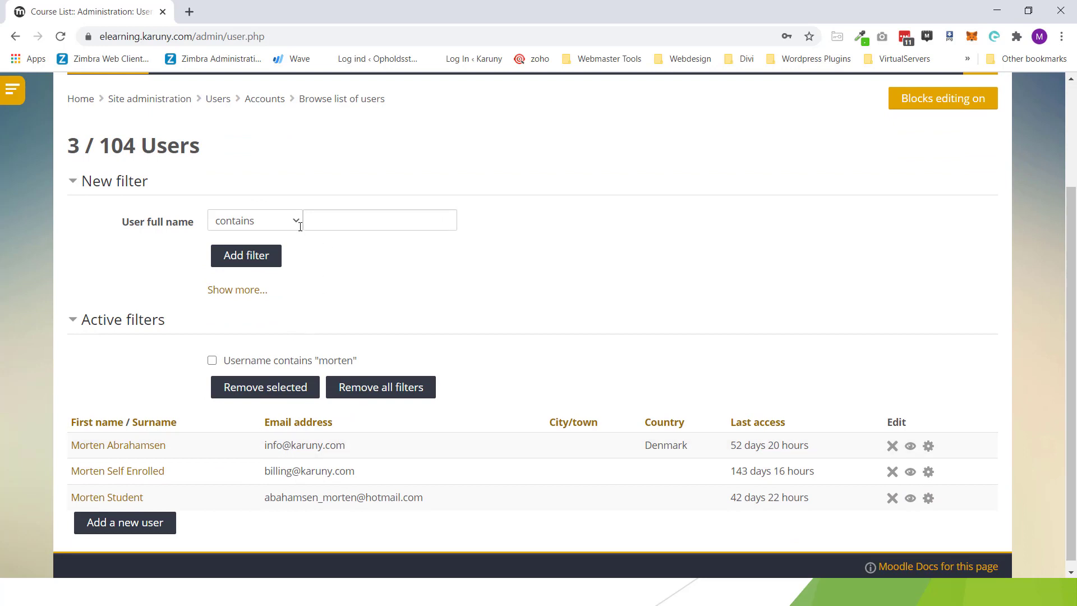
click(13, 89)
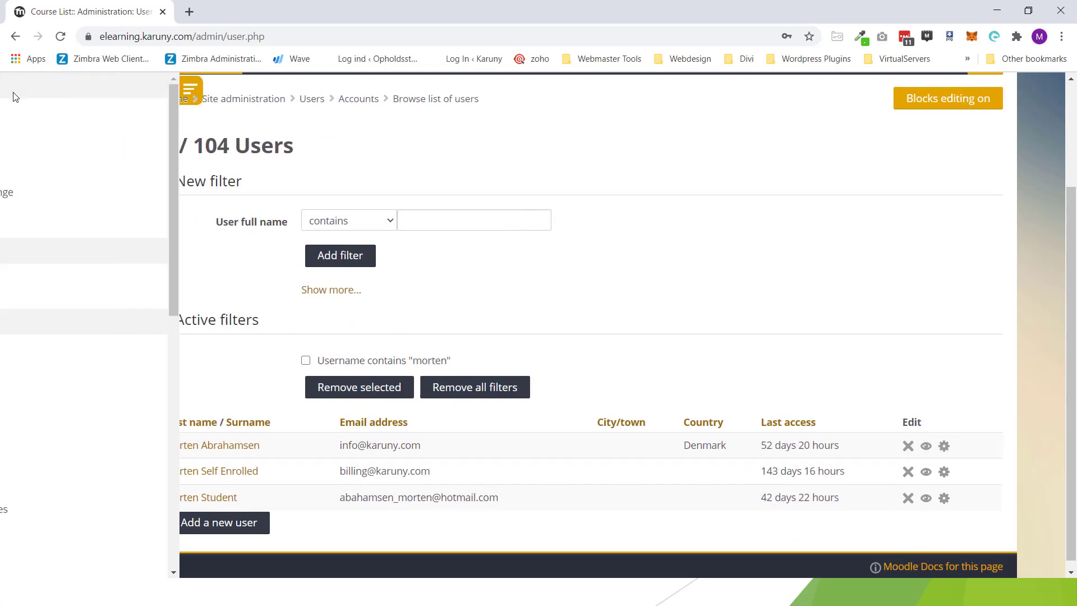
click(130, 461)
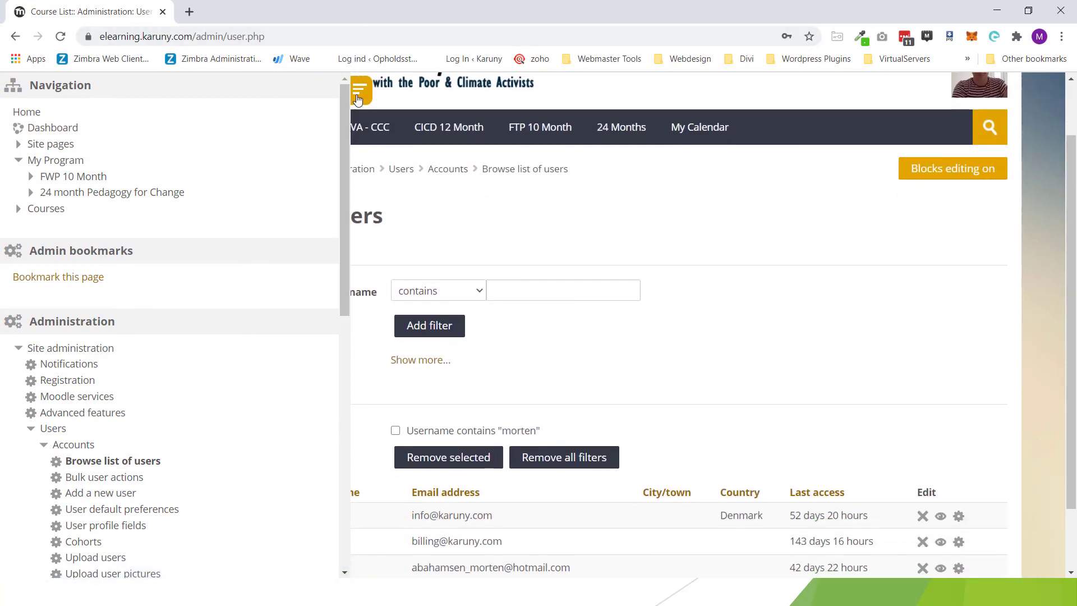
Step: Filter the user list by the new student's e-mail address
scroll(418, 143, down, 1)
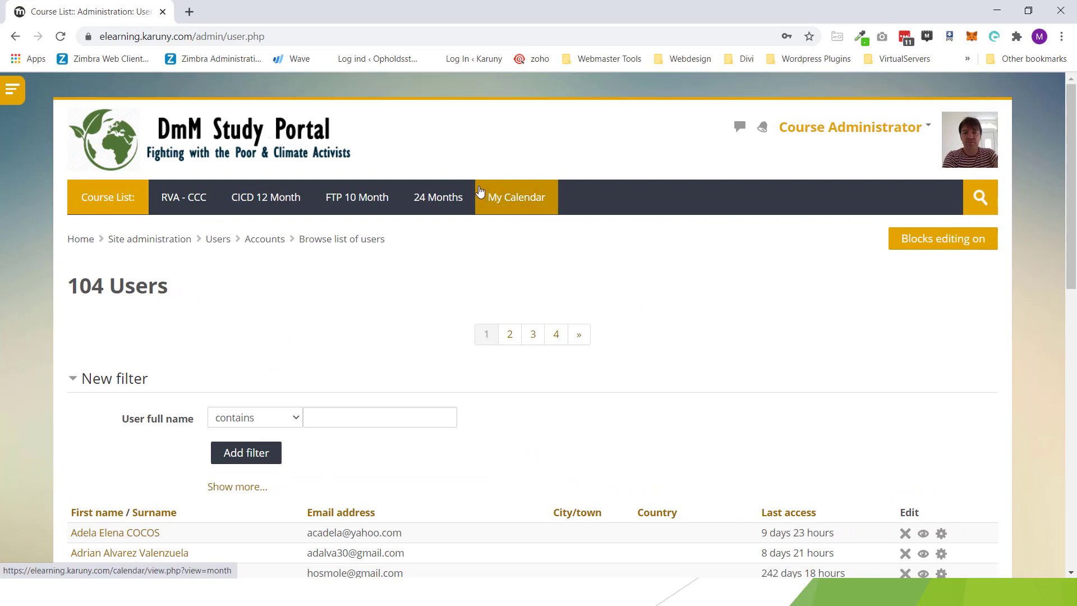
scroll(470, 209, down, 2)
click(224, 347)
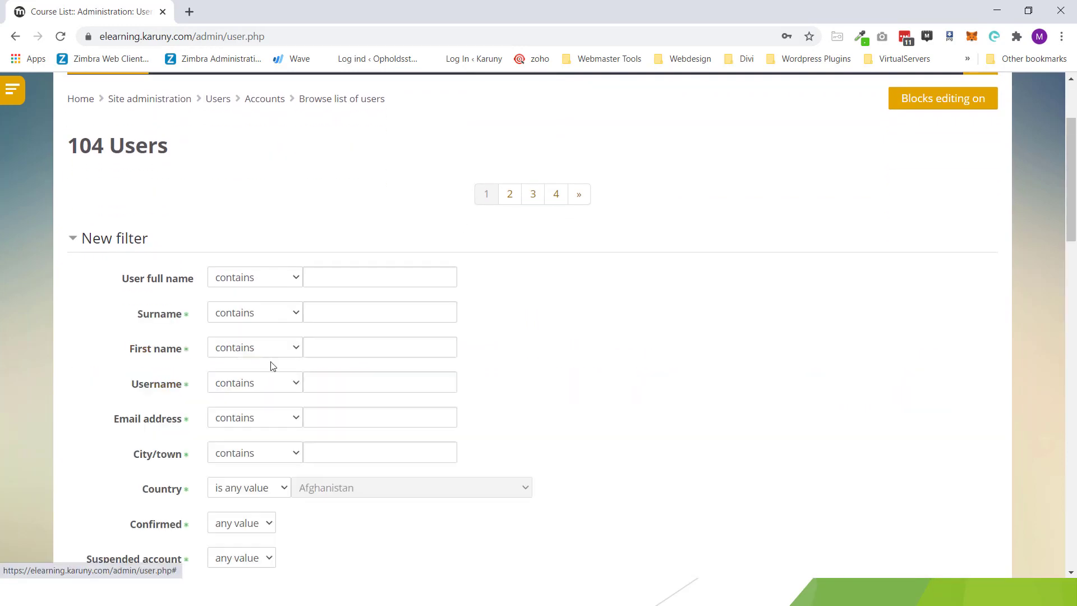
click(371, 415)
key(Return)
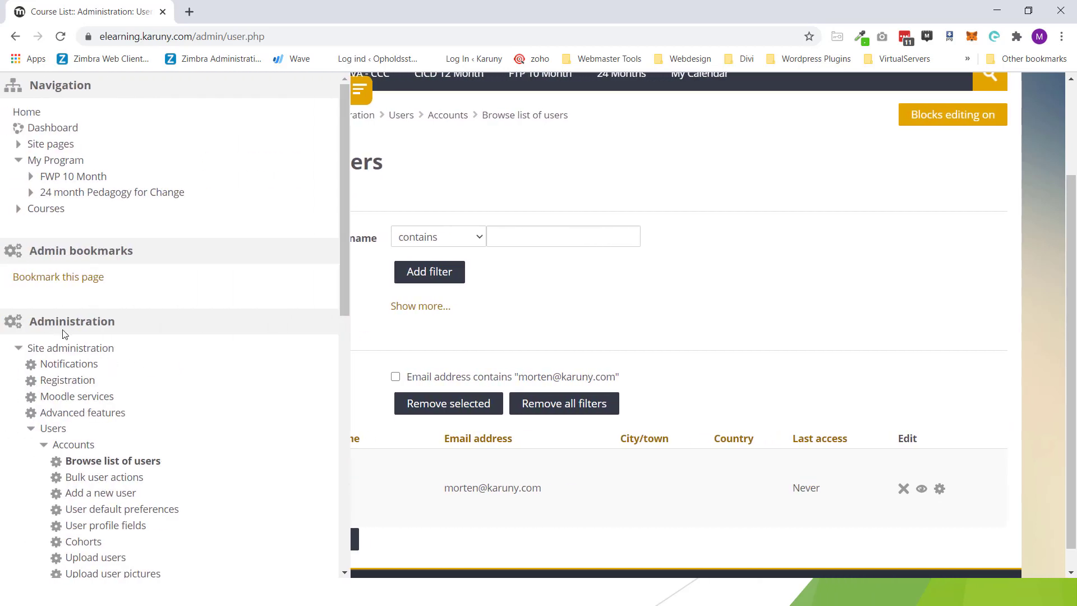
Step: Go to the Cohorts page and open the Add new cohort form
scroll(56, 361, down, 1)
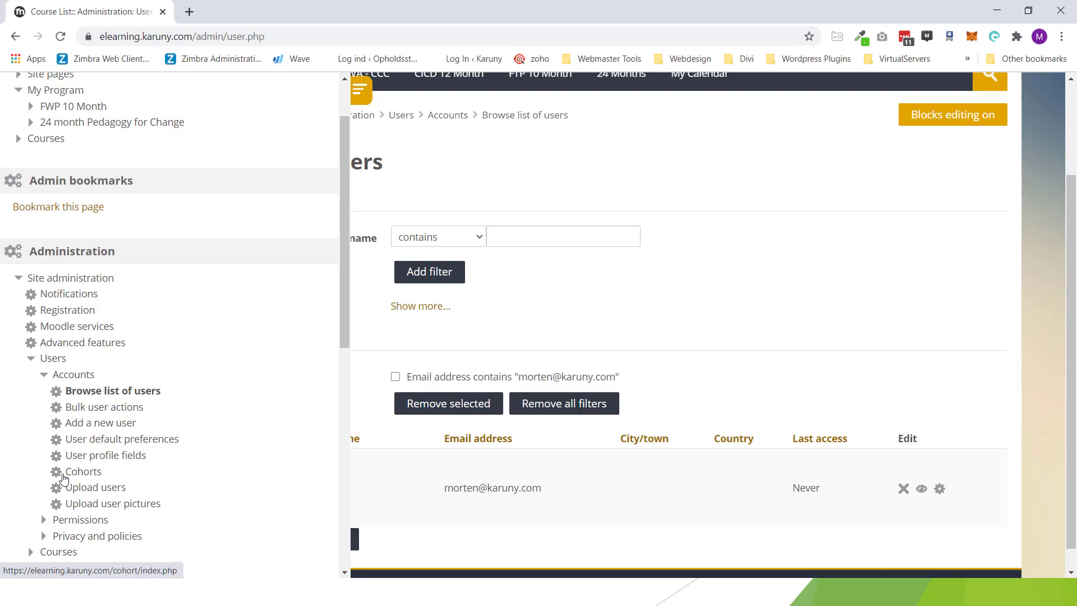
click(75, 473)
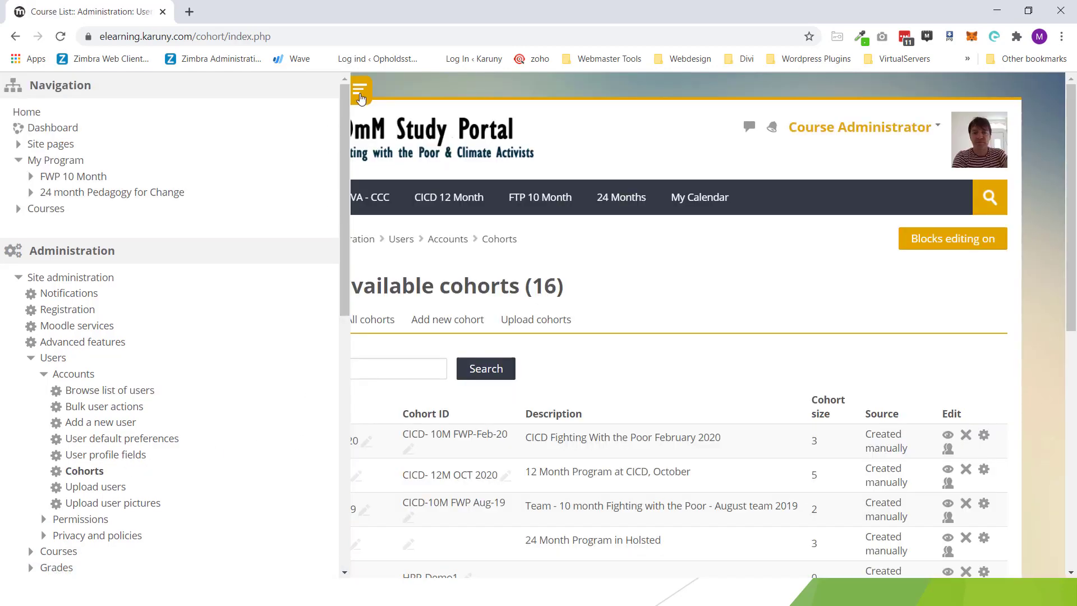
click(360, 93)
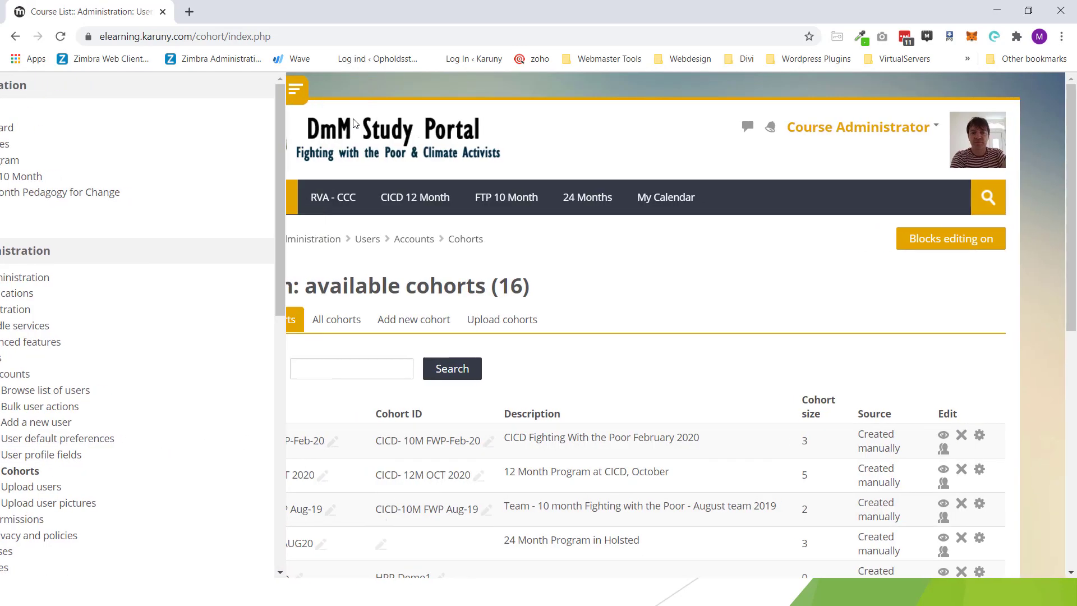
click(264, 321)
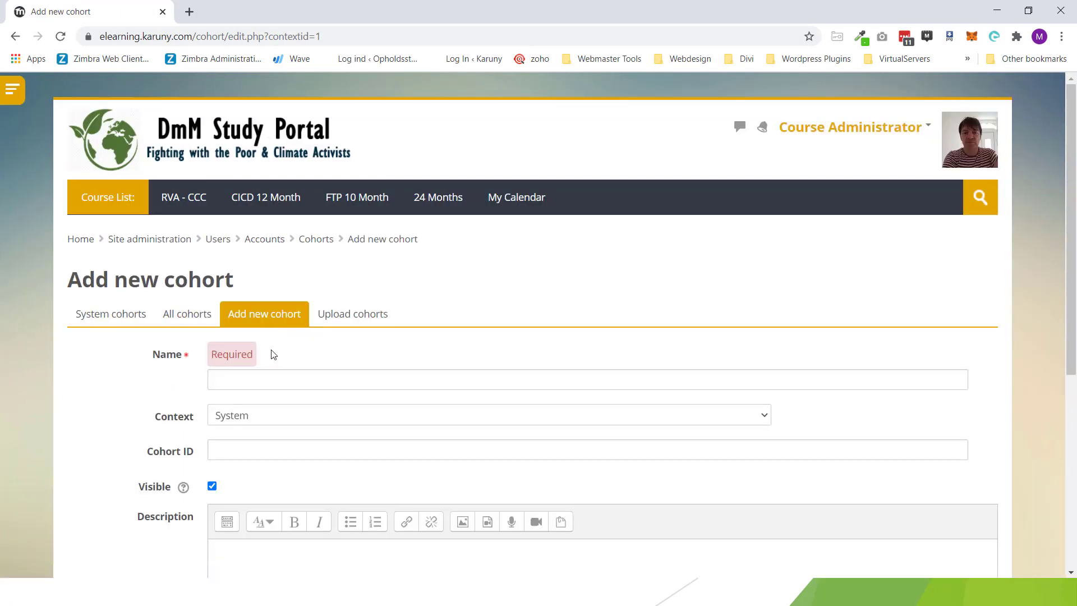
Step: Save a cohort named CICD-Demo, ID CICD-Demo, described 'Just for demonstration'
click(271, 383)
text(CICD-Demo)
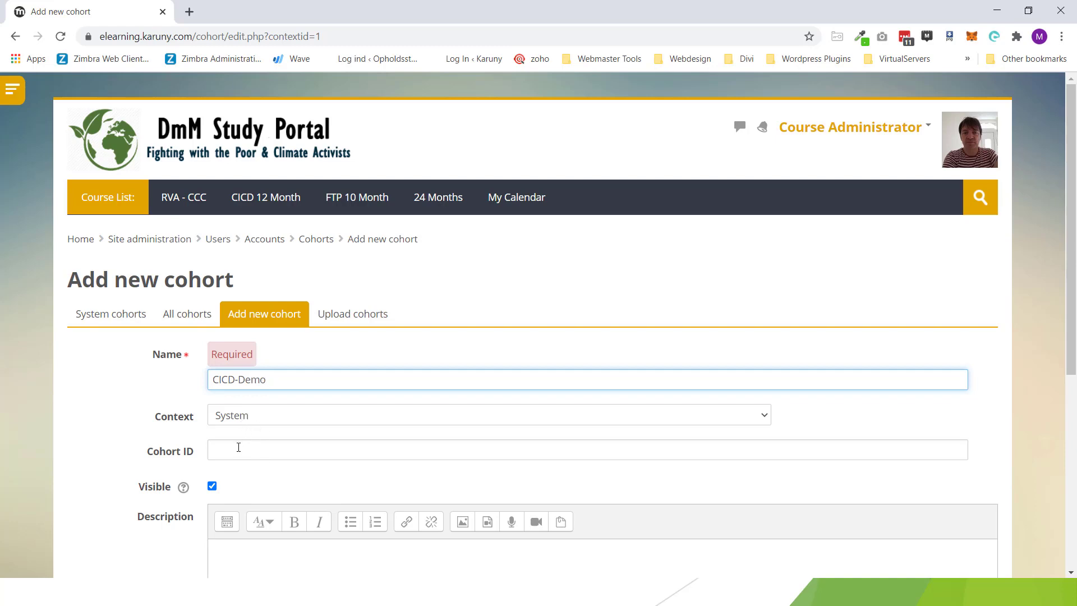
click(238, 448)
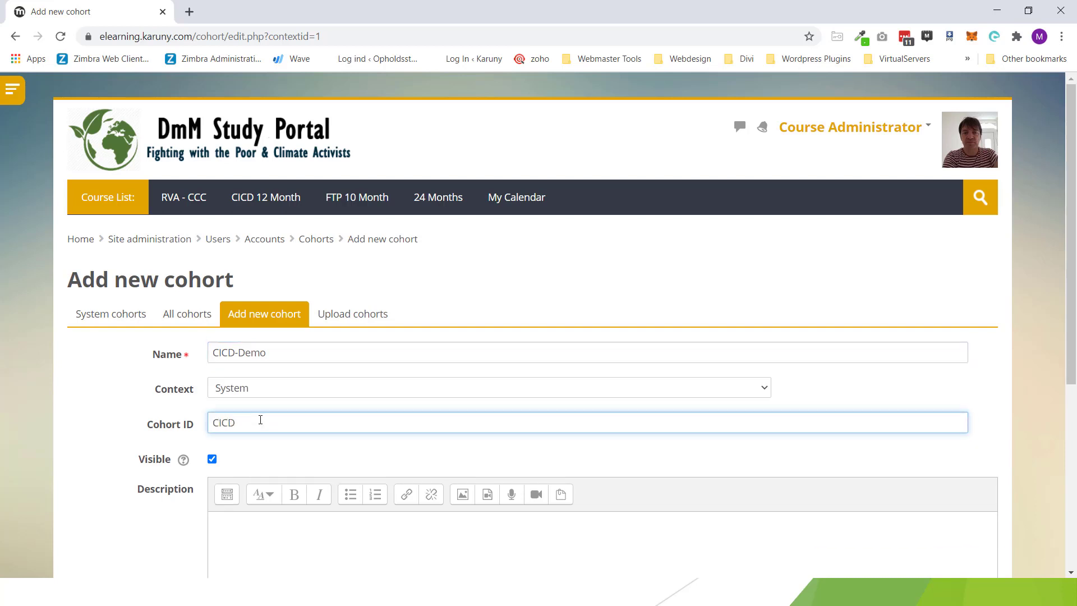
text(CICD-Demo)
click(254, 548)
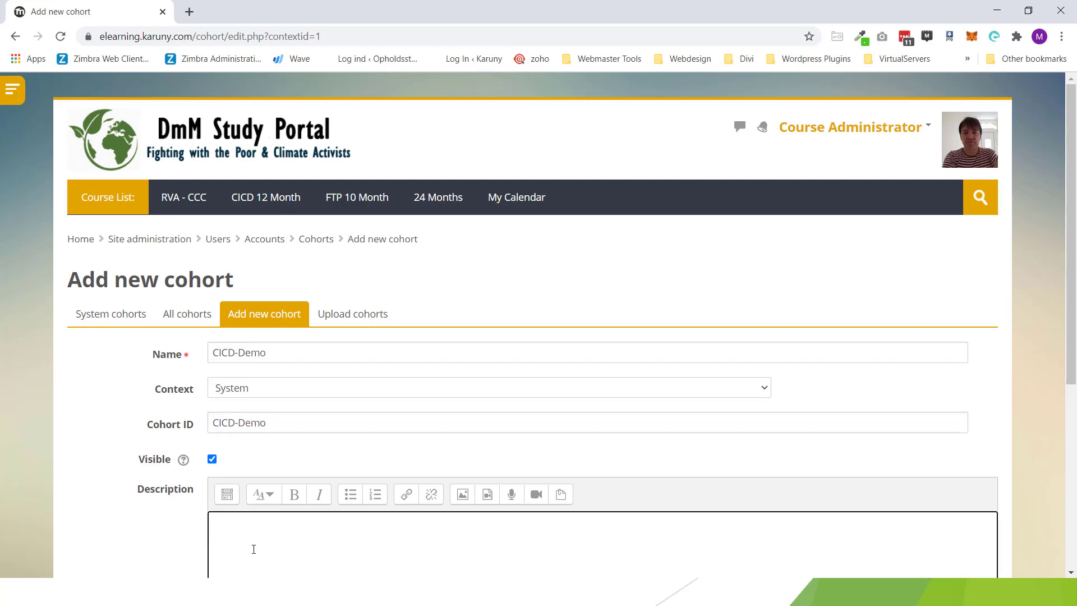
text(Just for demonstration)
scroll(215, 484, down, 5)
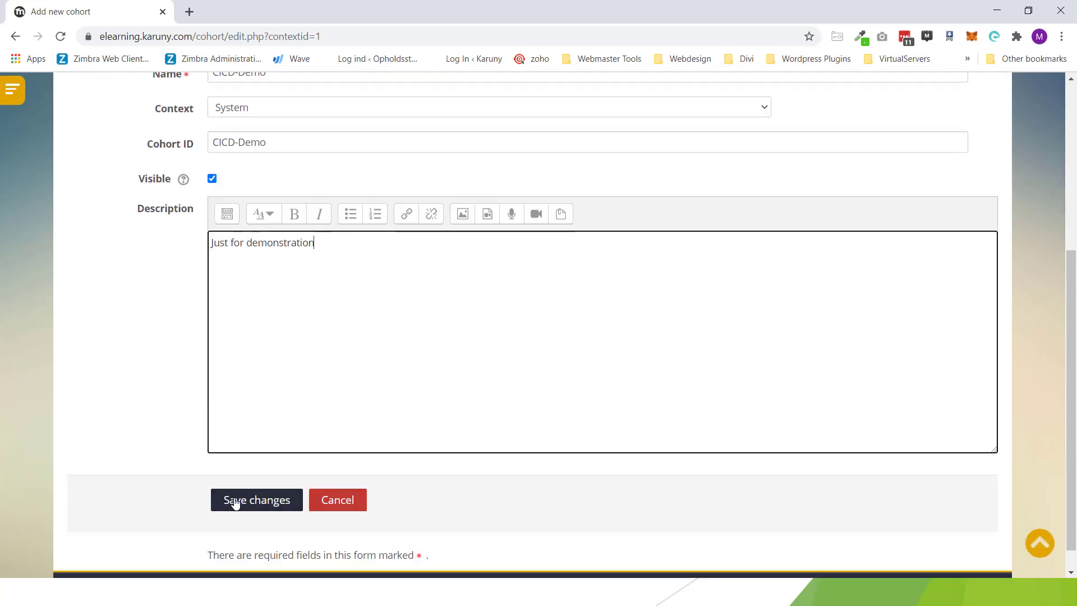
click(235, 500)
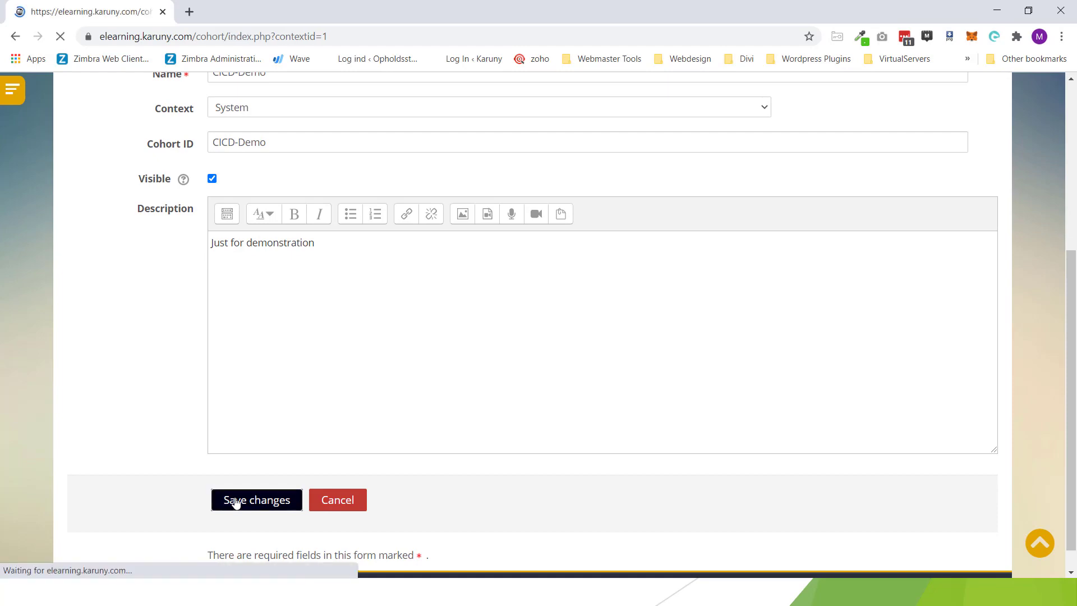
Step: Check the CICD-Demo row in the cohorts list, showing its description and size 0
scroll(162, 439, down, 3)
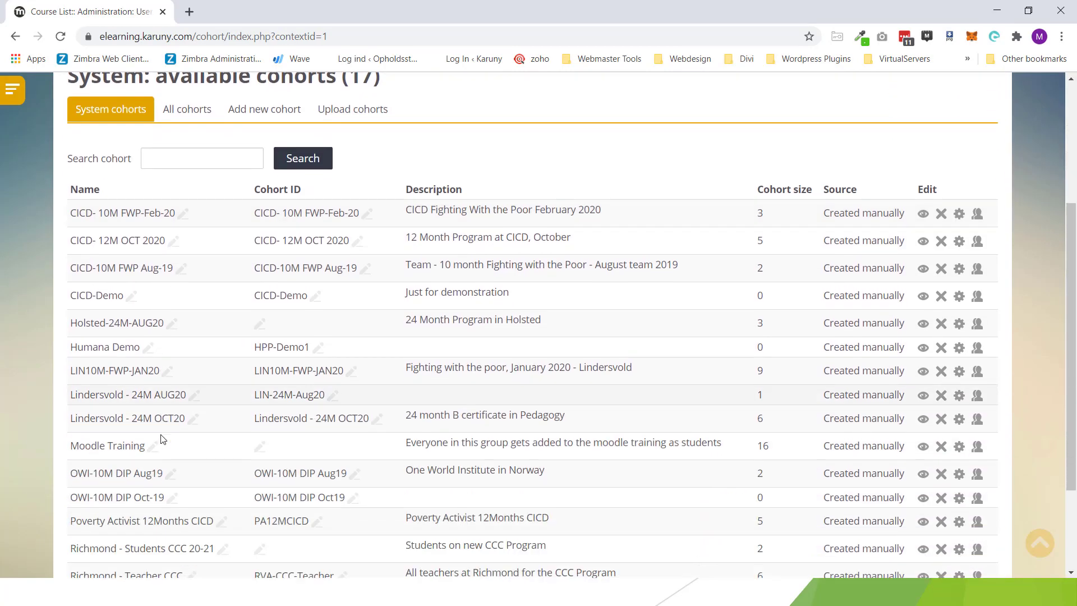
scroll(161, 440, down, 2)
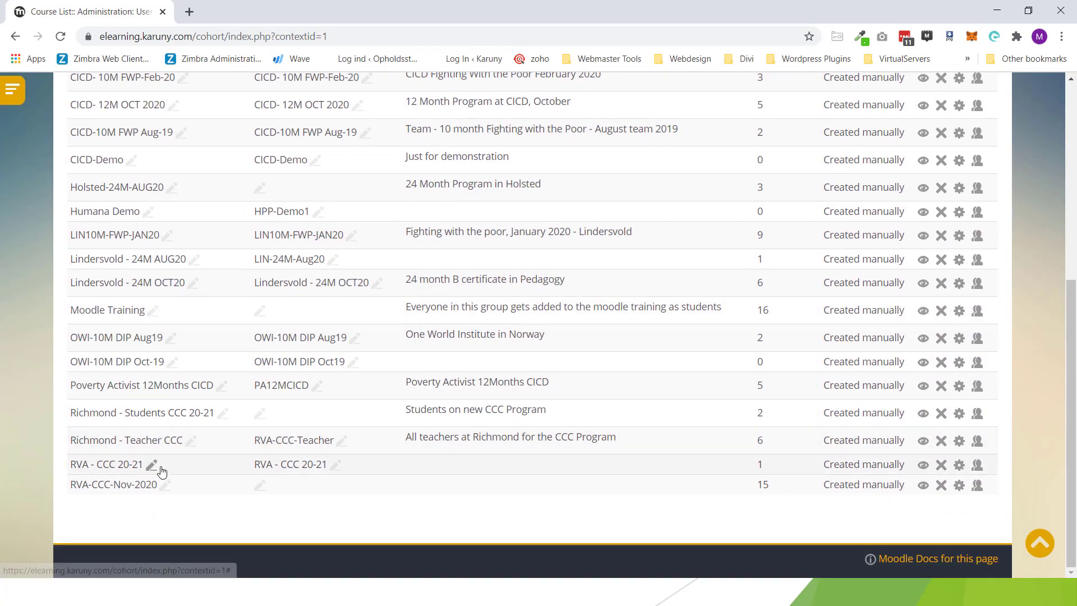
scroll(161, 471, up, 5)
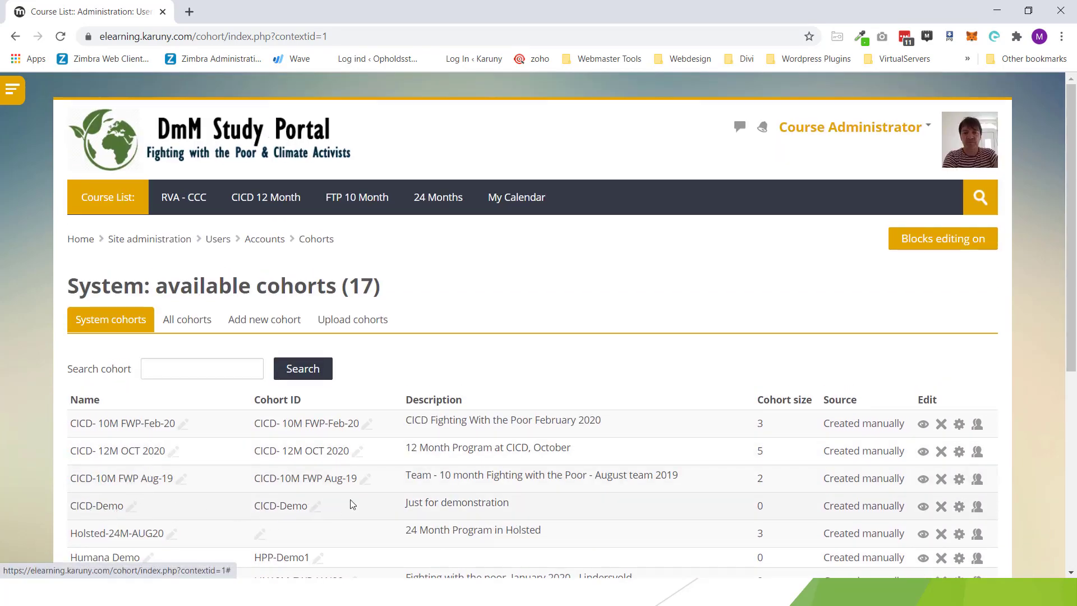
drag(408, 504, 765, 514)
click(758, 514)
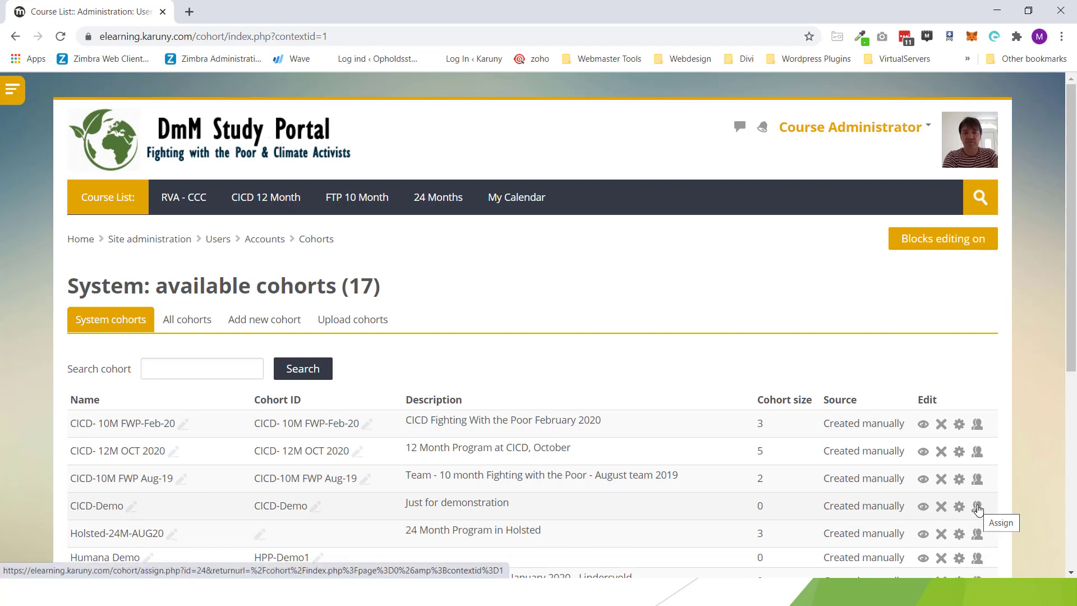
Step: Search 'cicd' among potential users and add the demo student to CICD-Demo
click(978, 508)
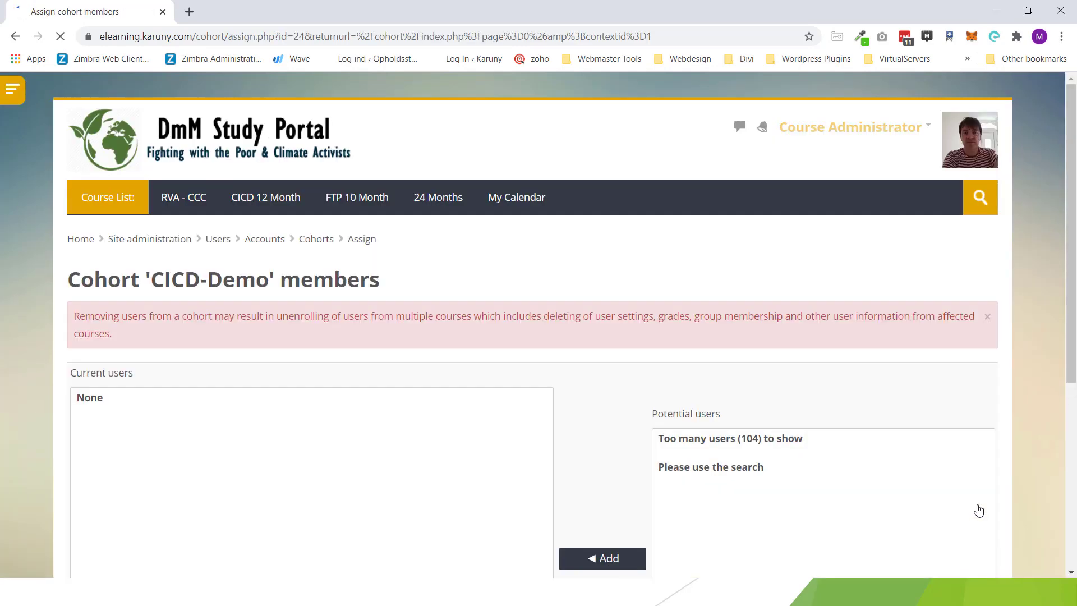
scroll(812, 453, down, 5)
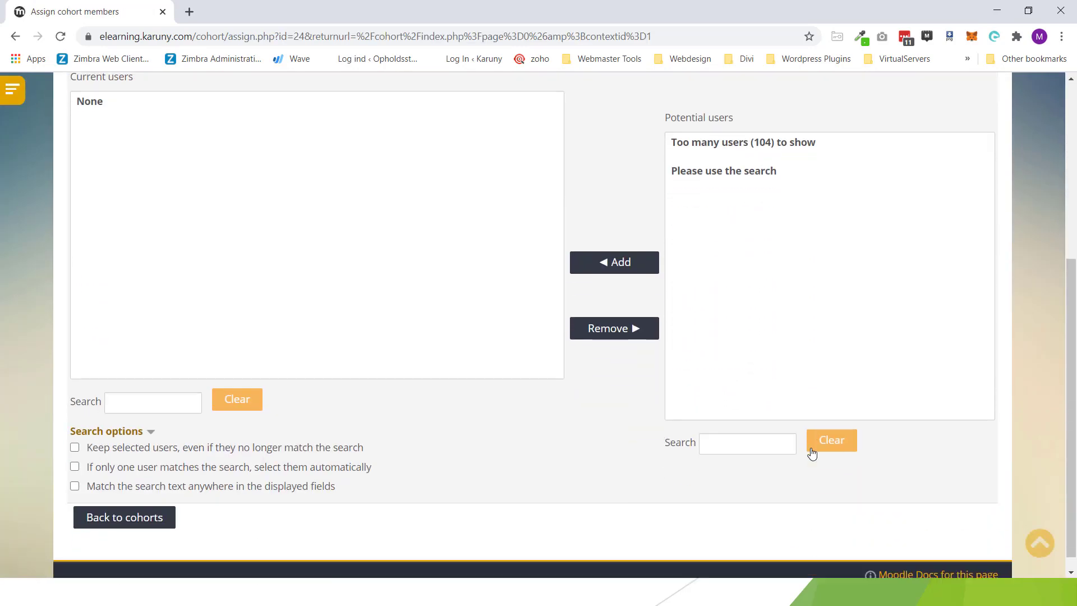
click(755, 428)
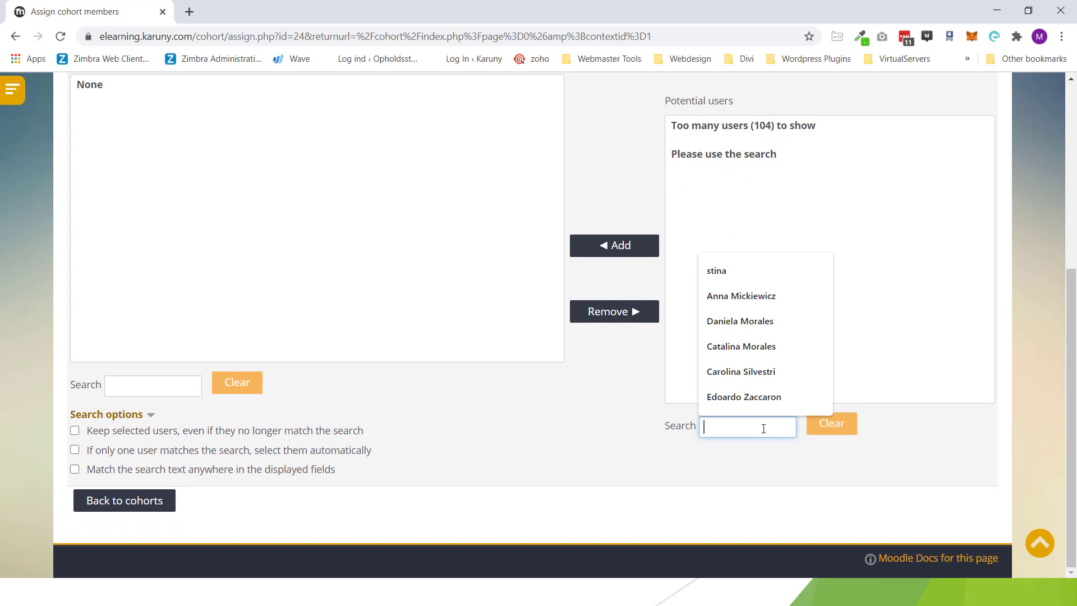
text(cicd)
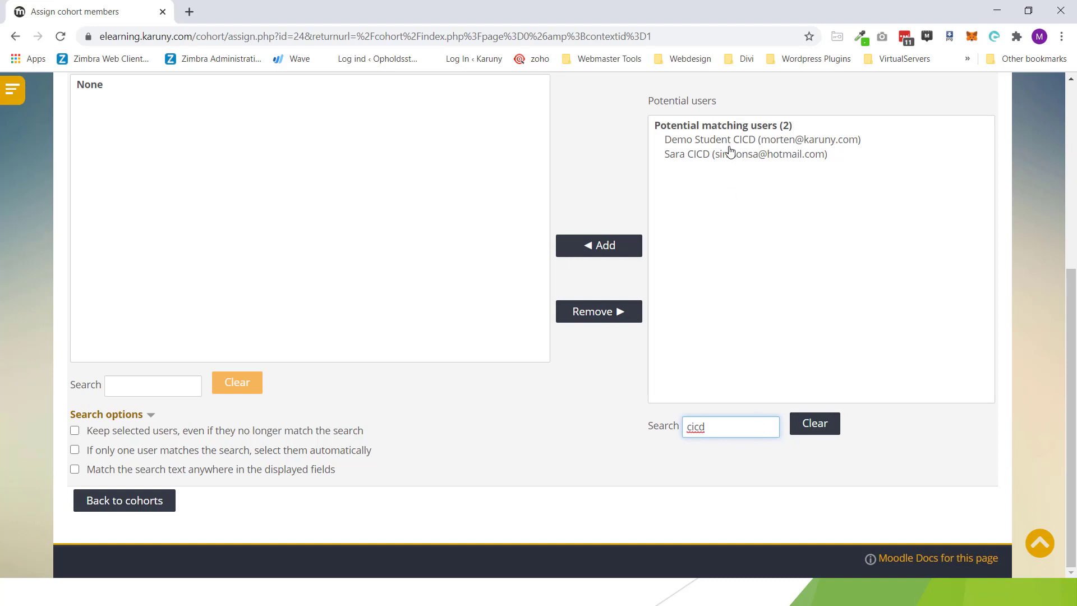
click(731, 143)
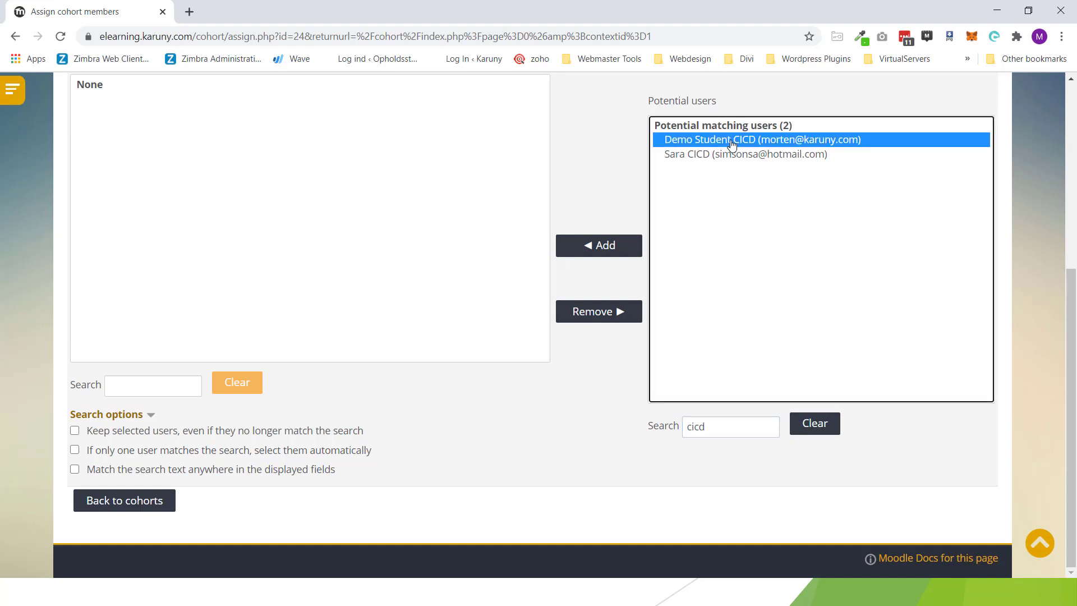
click(600, 249)
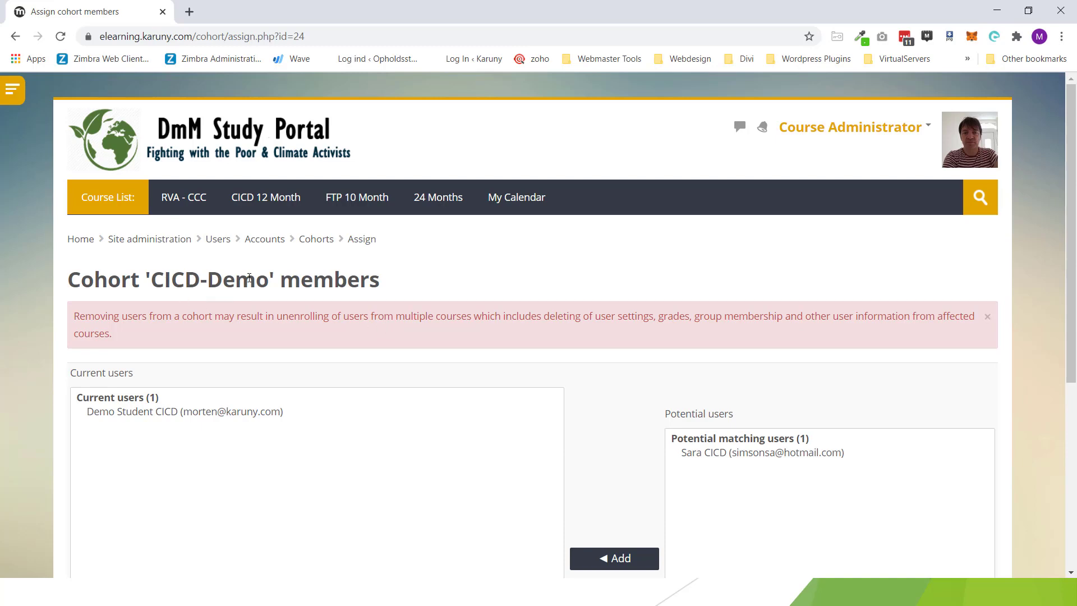
drag(265, 280, 159, 286)
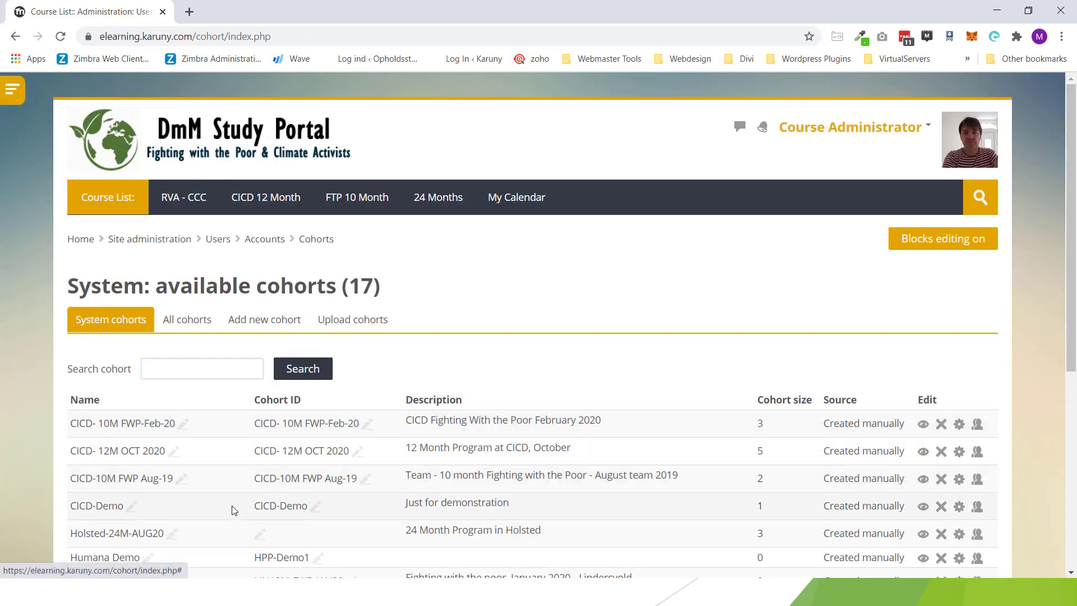
Step: Confirm CICD-Demo shows a cohort size of 1, then go to the FWP 10 Month category
double_click(760, 506)
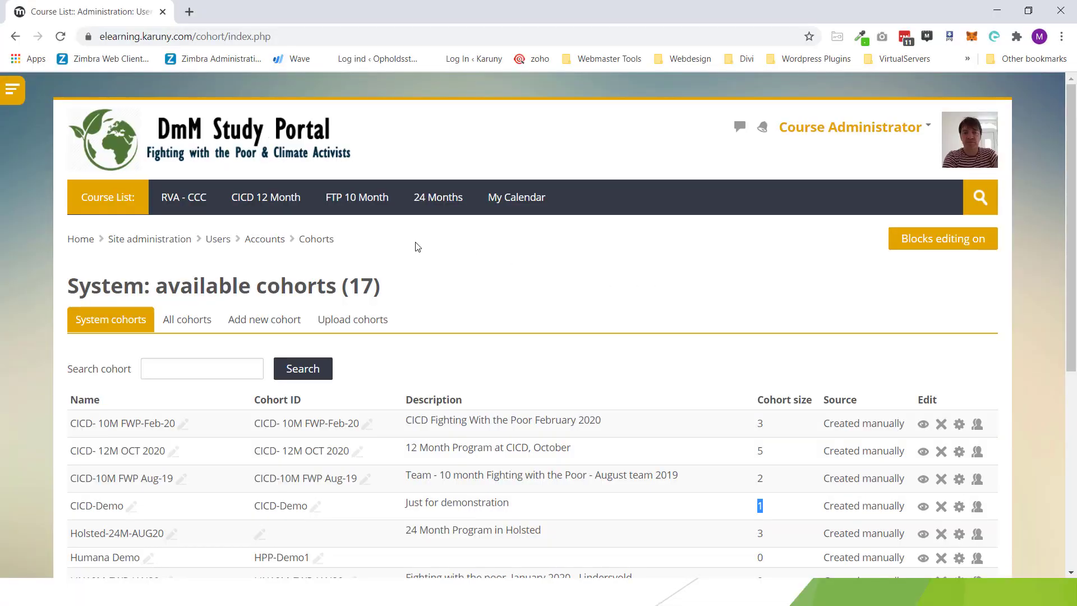
click(375, 202)
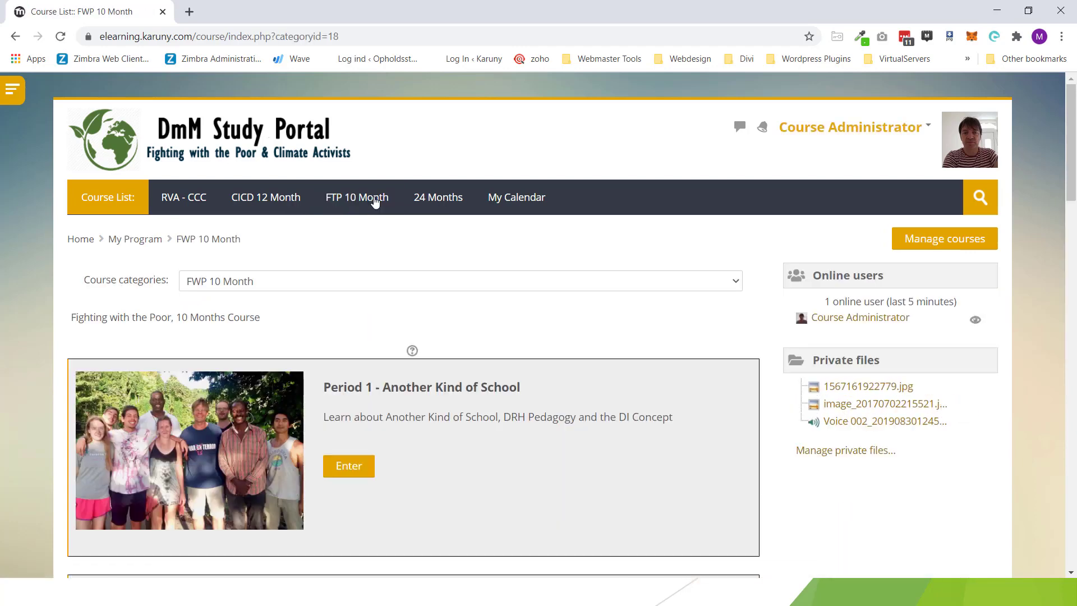
Step: Enter the Period 1 - Another Kind of School course and show its navigation tree
scroll(410, 281, down, 1)
scroll(496, 367, up, 1)
scroll(558, 406, down, 1)
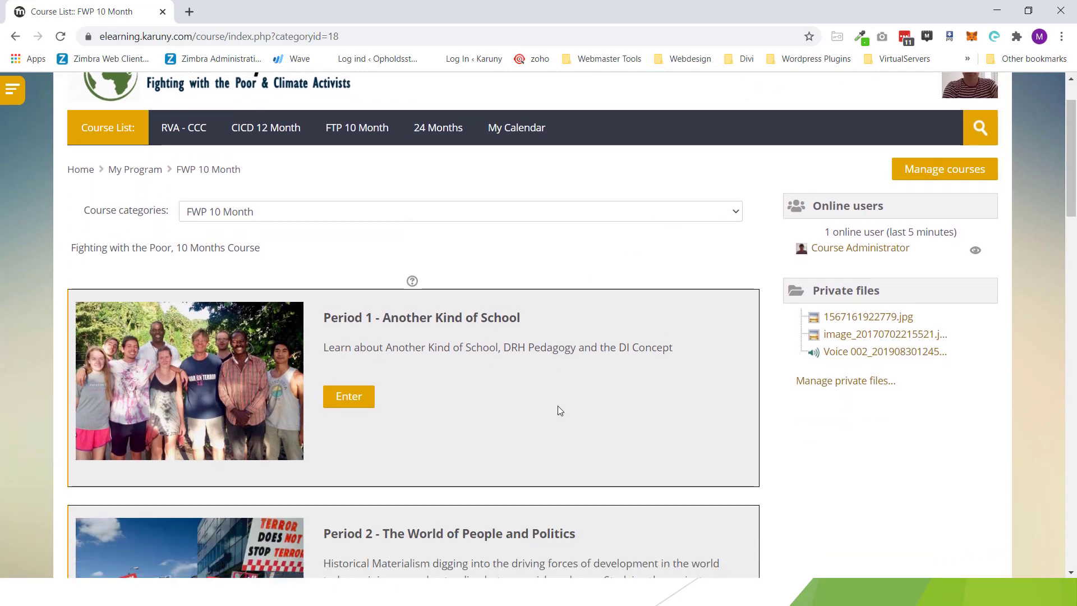
click(351, 398)
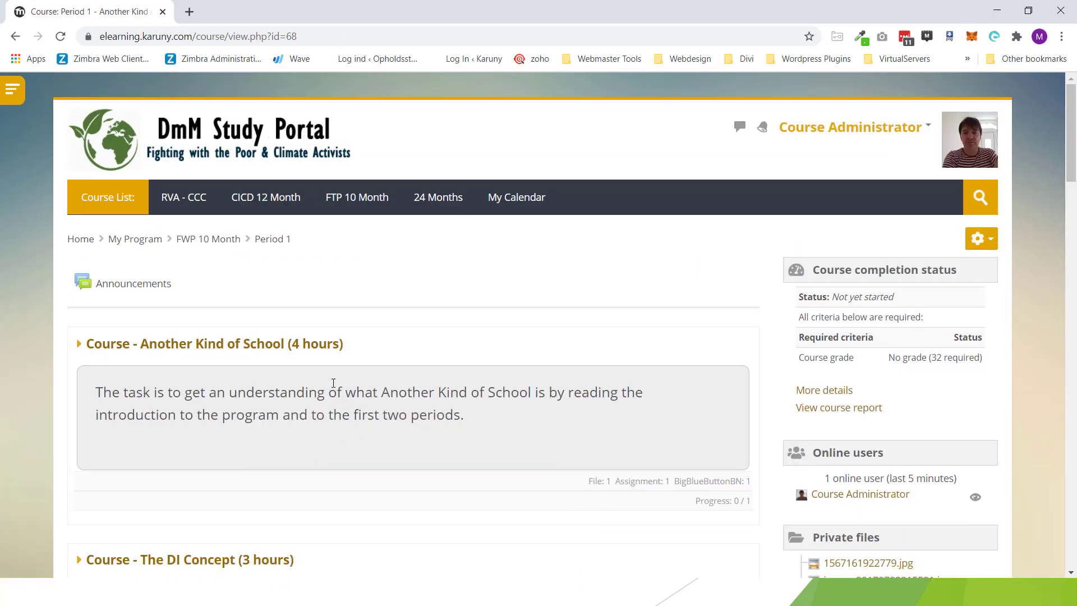
click(12, 90)
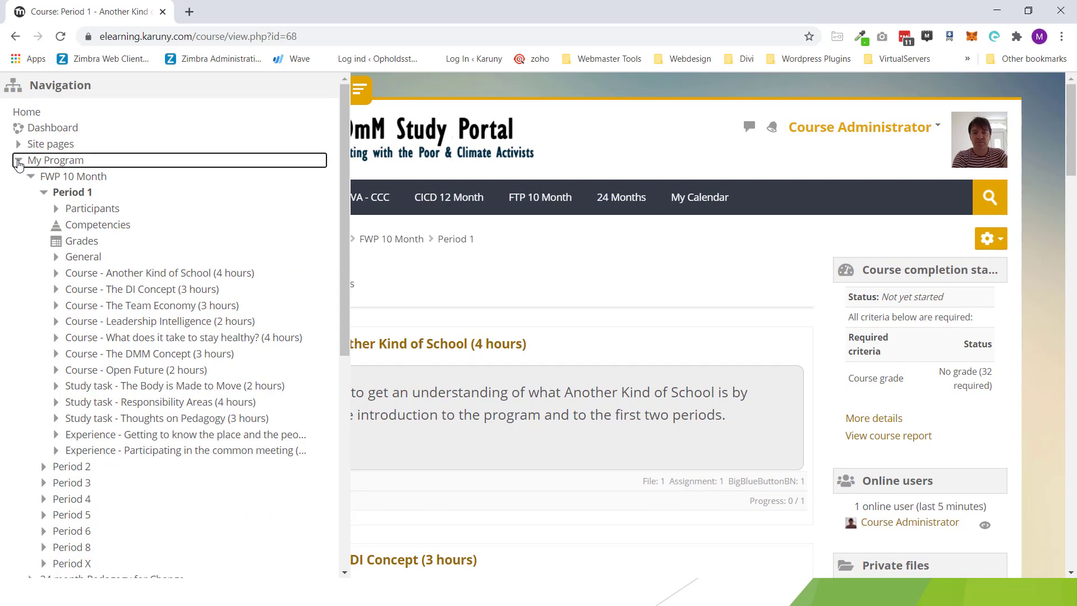
Step: Collapse My Program and reach Enrolment methods via Course administration > Users
click(19, 162)
drag(126, 220, 18, 229)
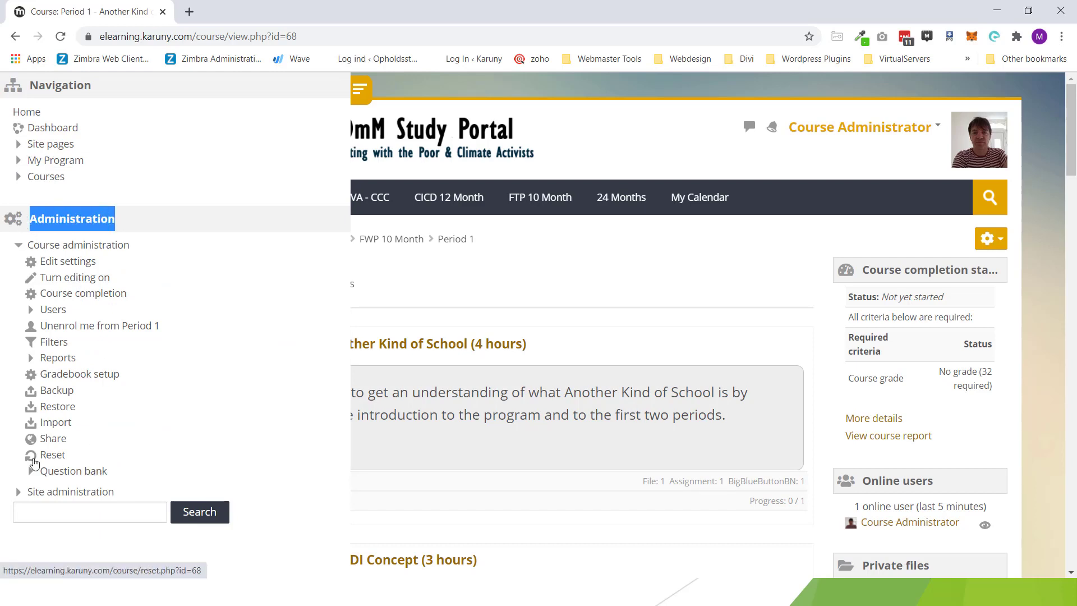
drag(170, 248, 11, 249)
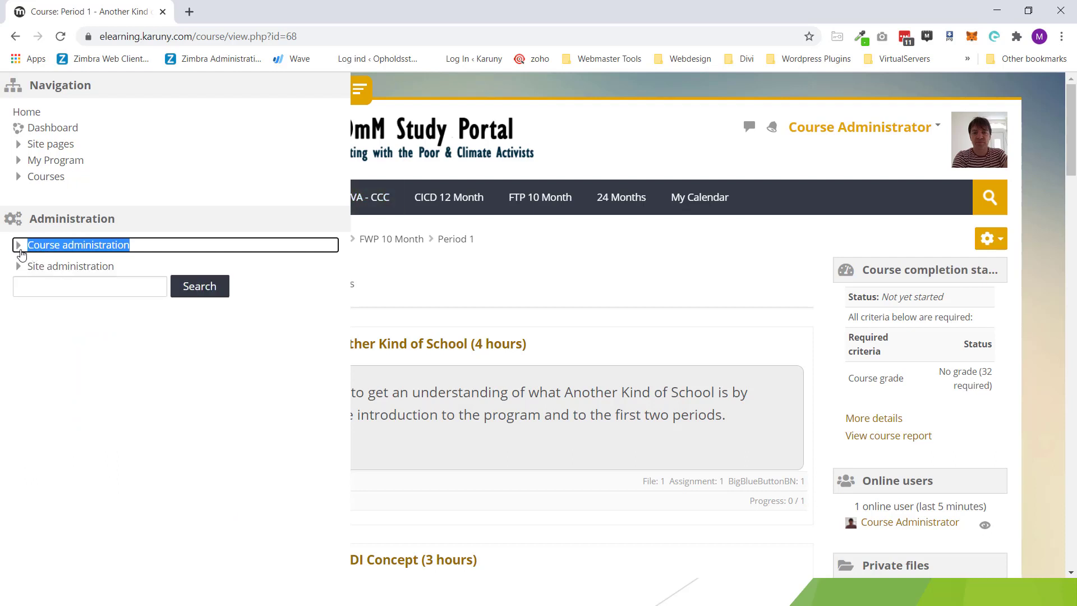
click(18, 249)
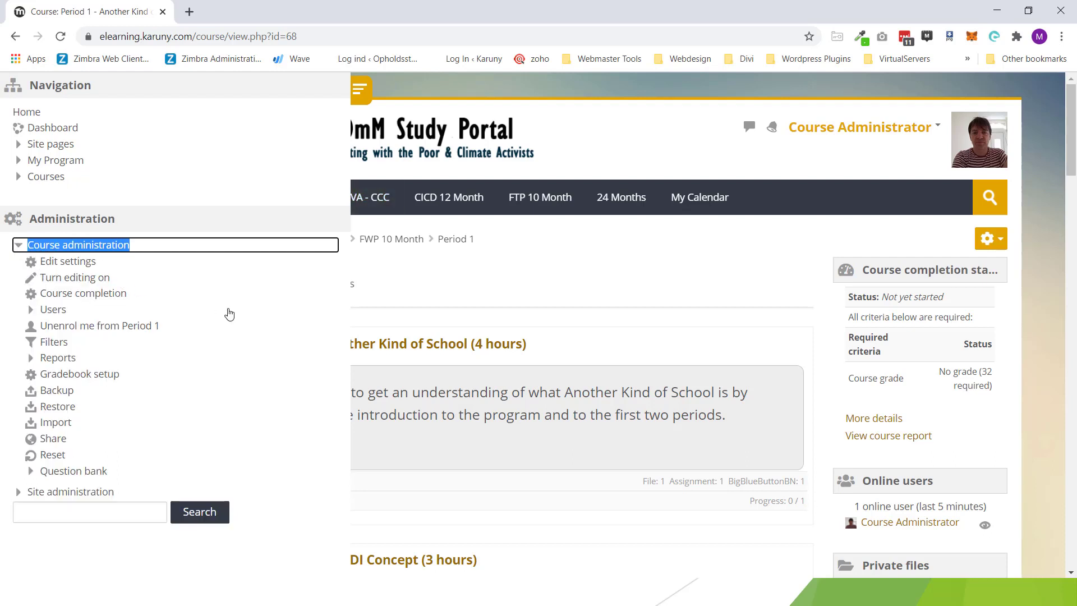
click(31, 312)
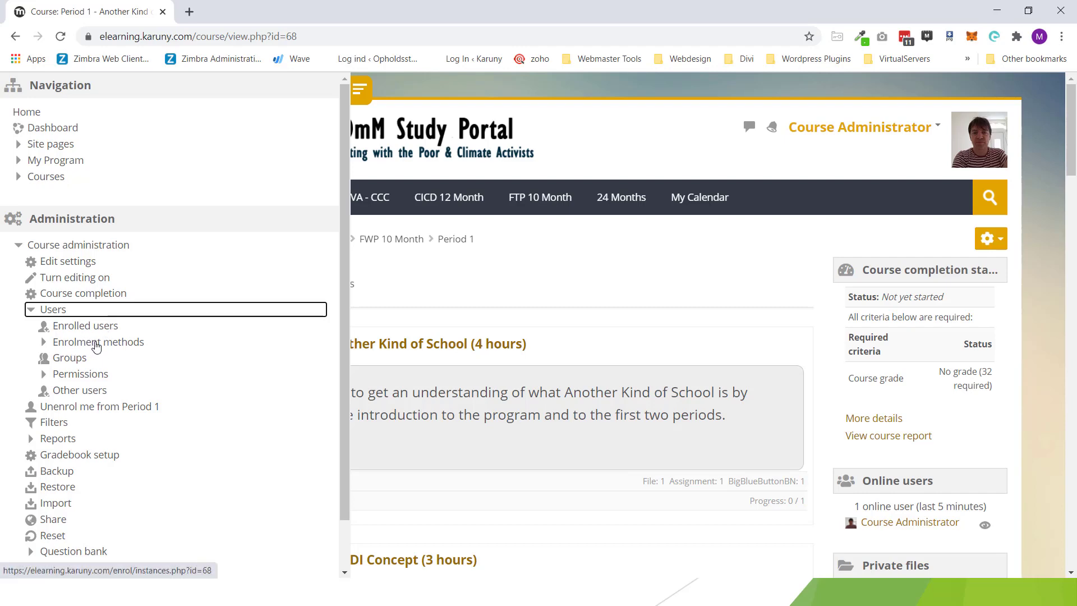
click(97, 346)
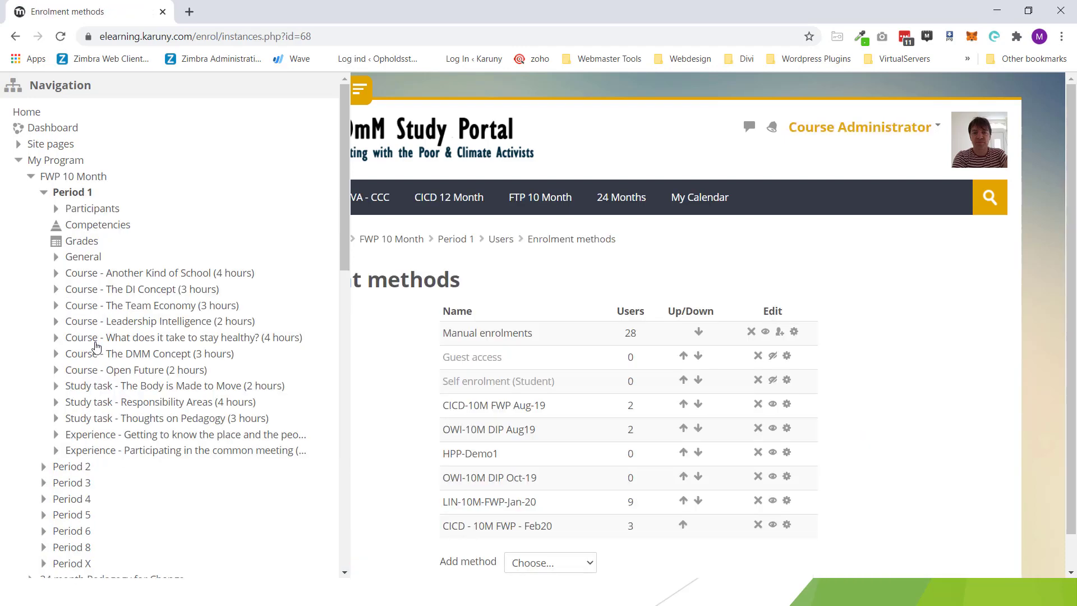
Step: Hide the navigation drawer and choose Cohort sync from the Add method list
click(358, 93)
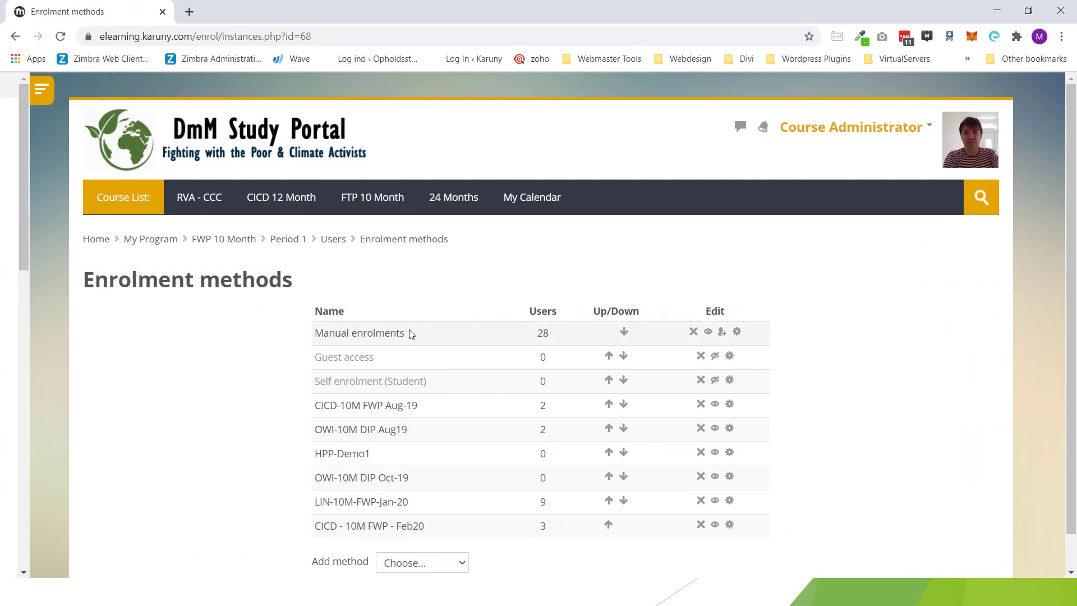
scroll(409, 332, down, 1)
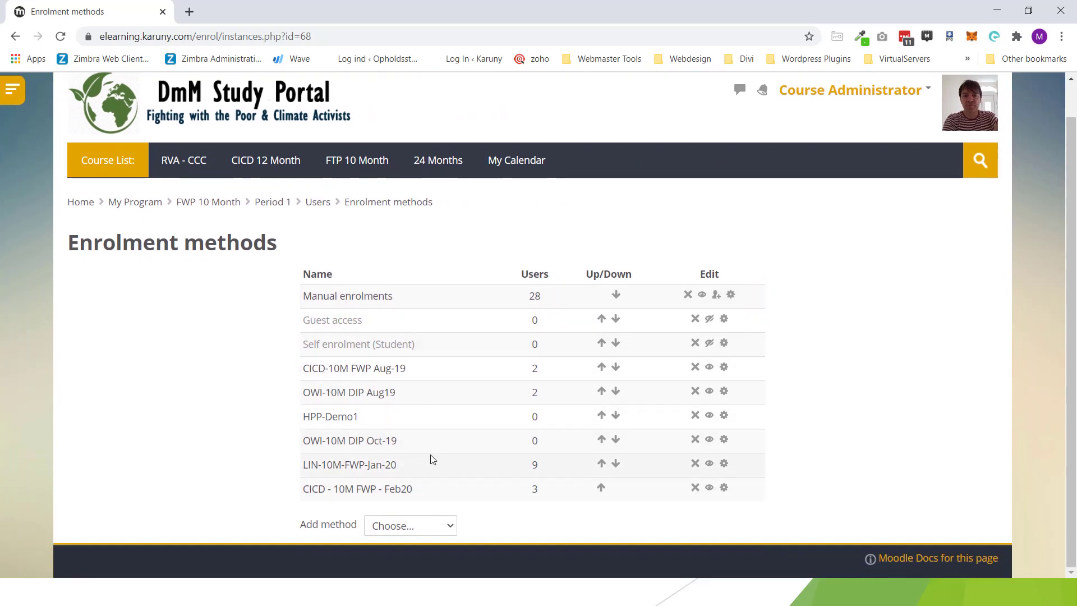
click(446, 526)
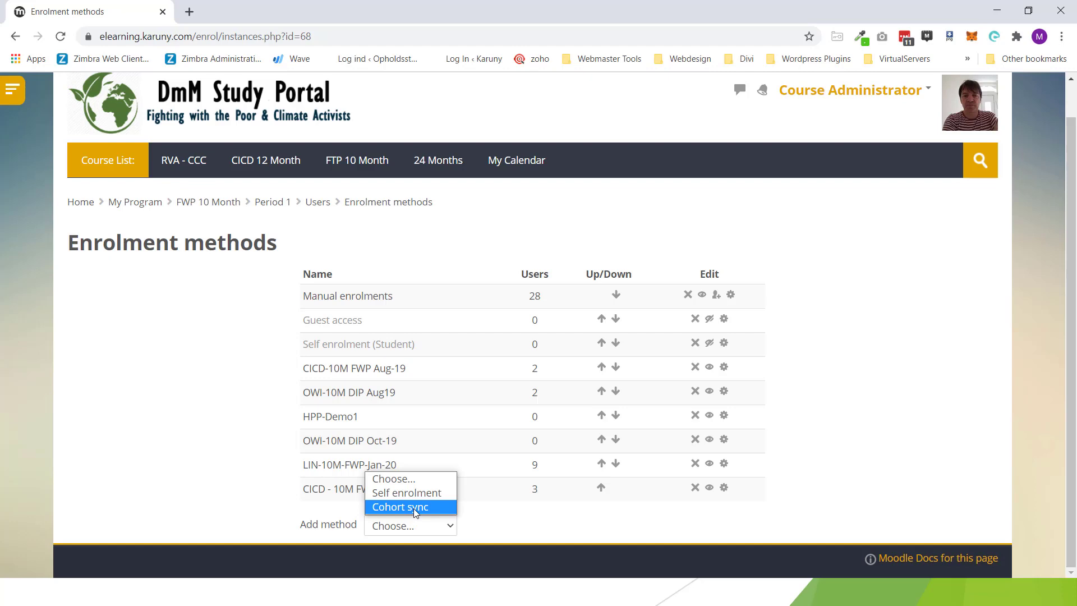
click(416, 507)
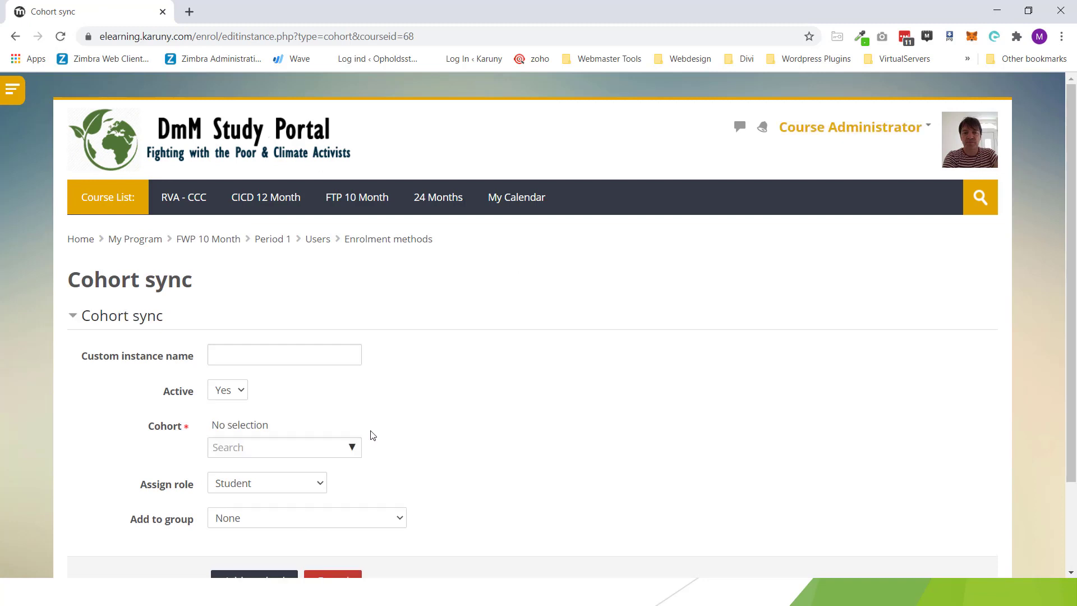
Step: Name the enrolment instance 'Demo Cicid' and select the CICD-Demo cohort
click(268, 355)
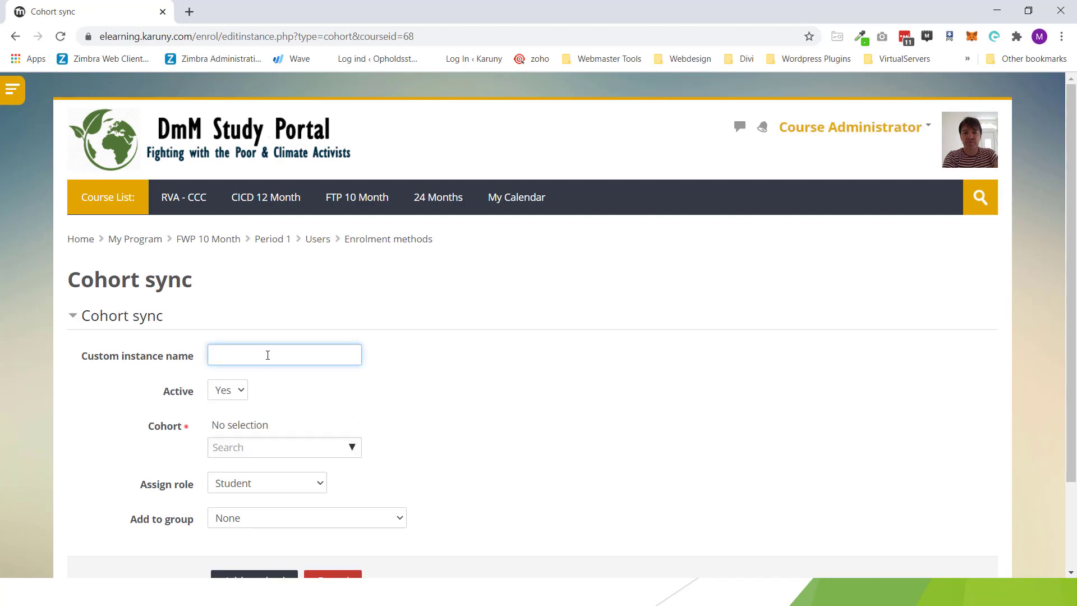
text(Demo Cicid)
click(353, 453)
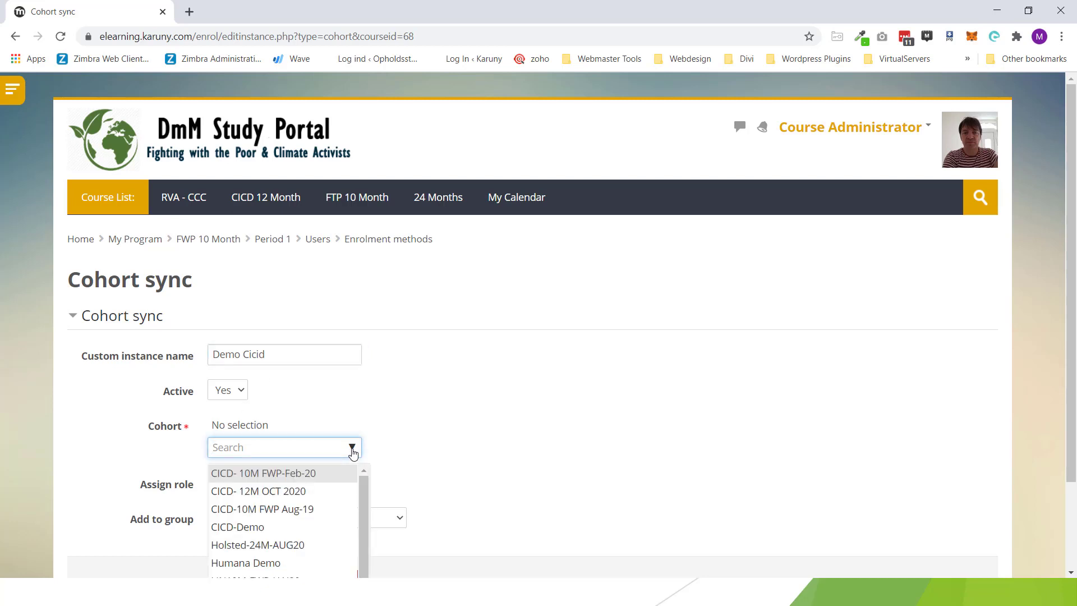
click(279, 530)
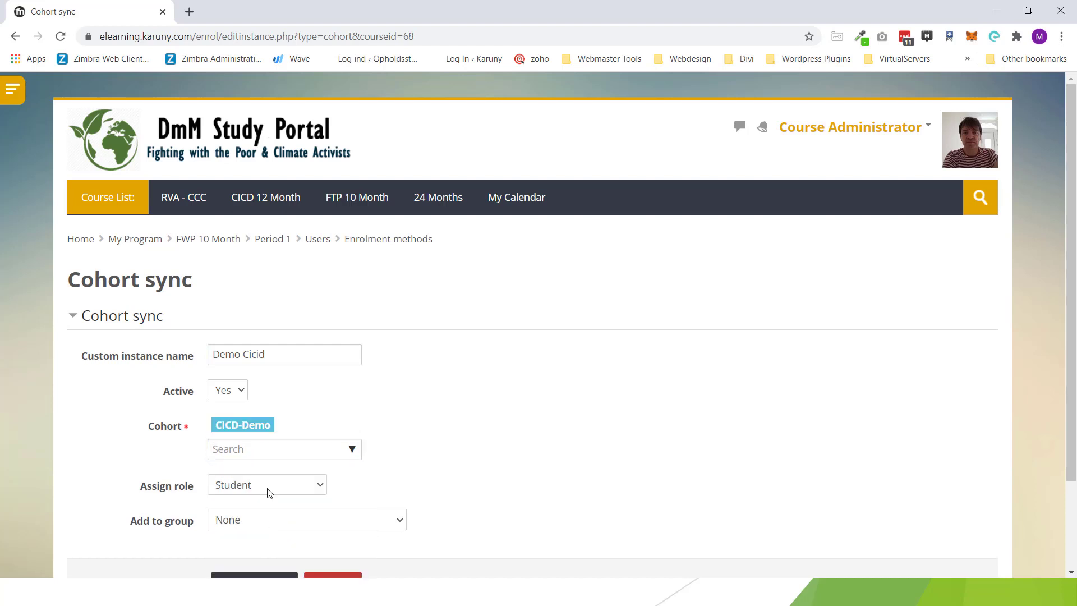
triple_click(275, 354)
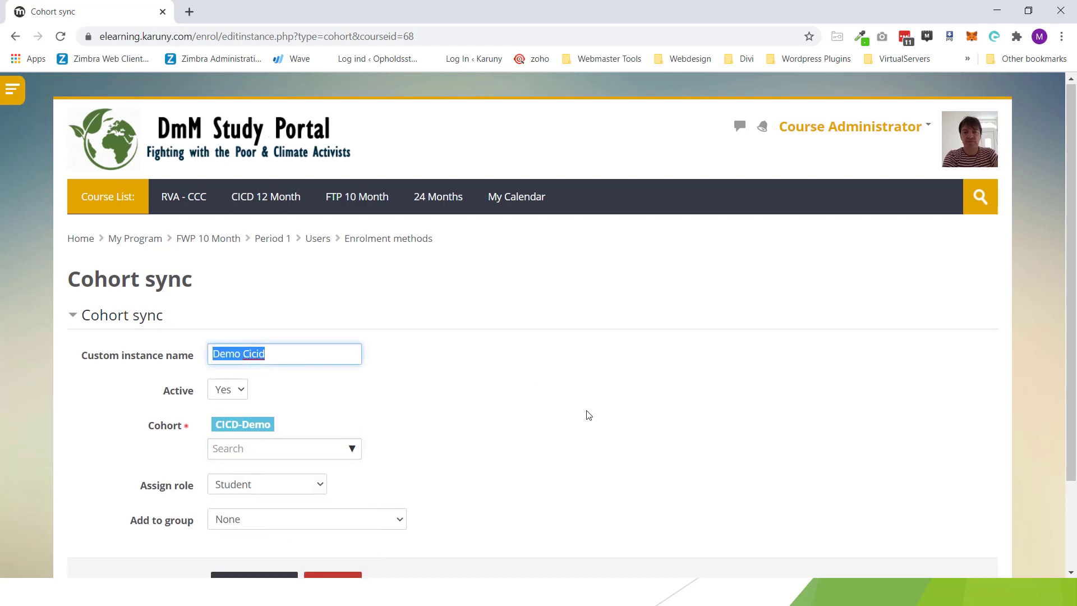
scroll(584, 413, down, 2)
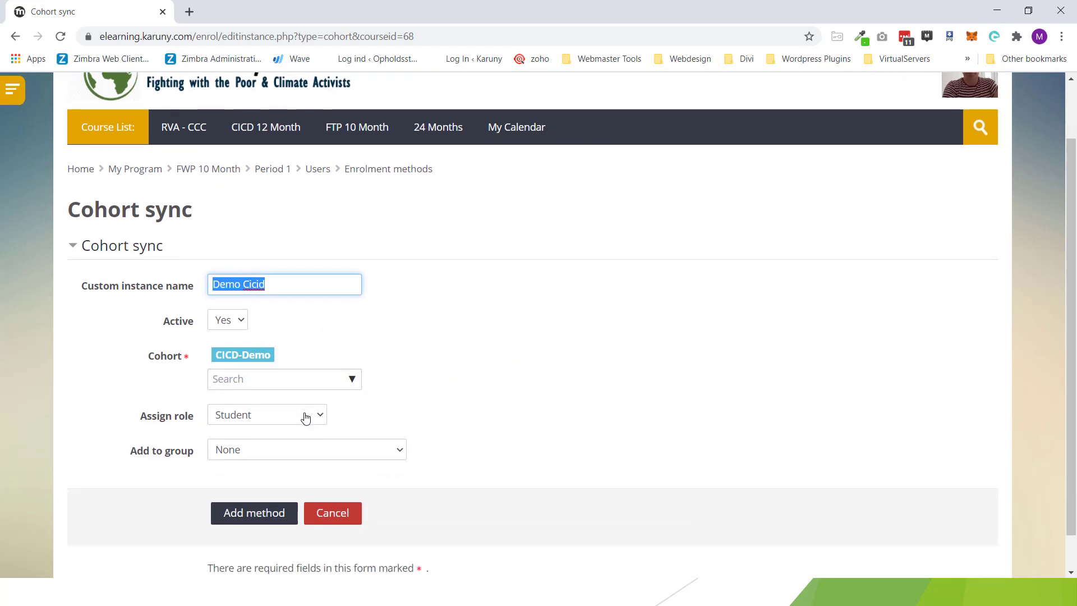
Step: Keep the Student role, add synced members to a new group, and add the method
click(246, 422)
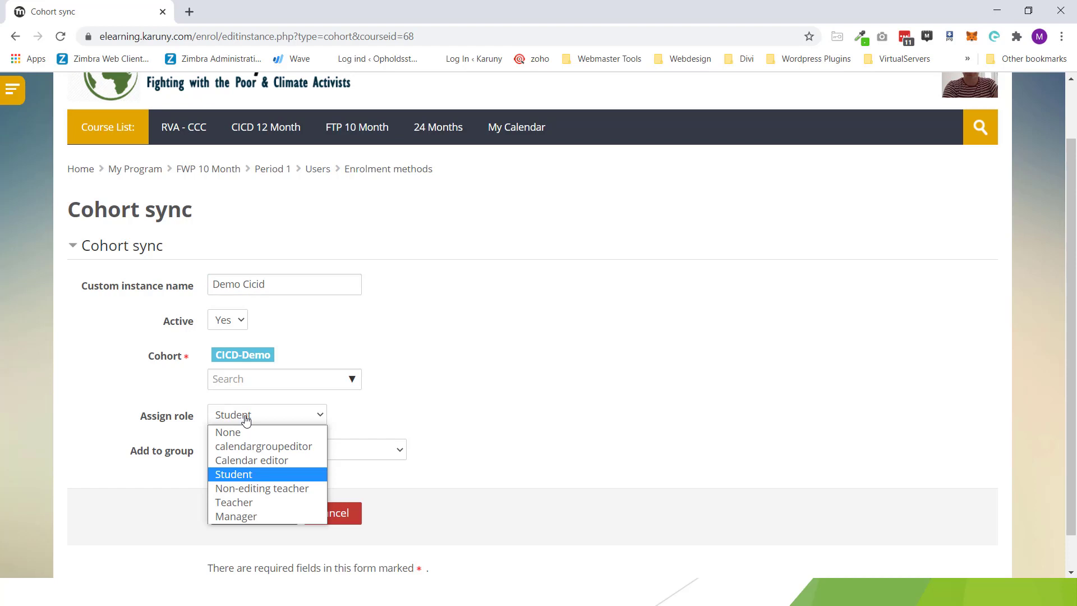
click(246, 420)
scroll(129, 440, down, 1)
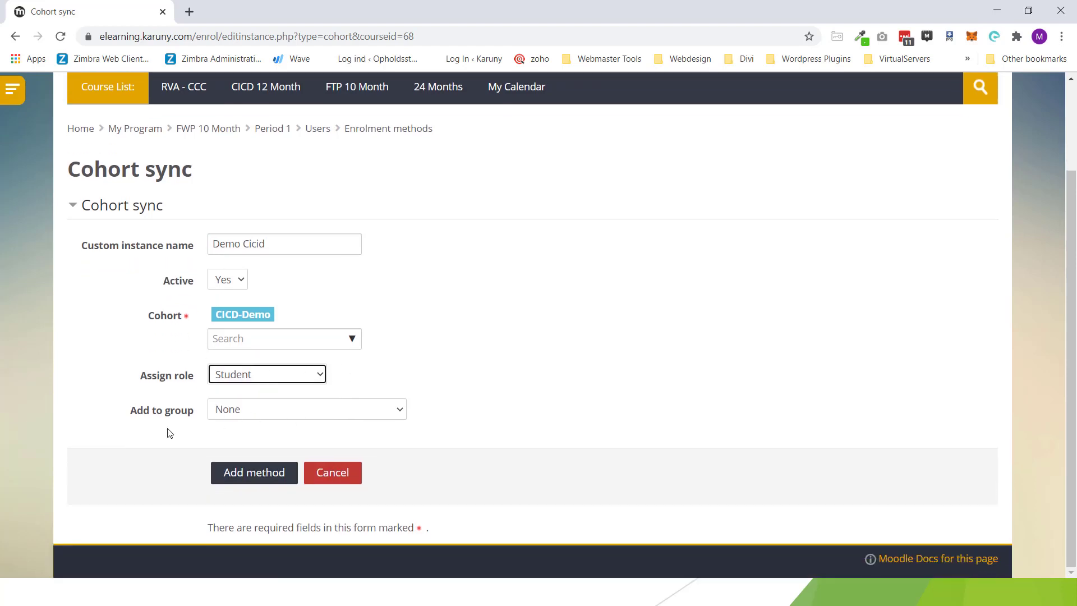
click(261, 414)
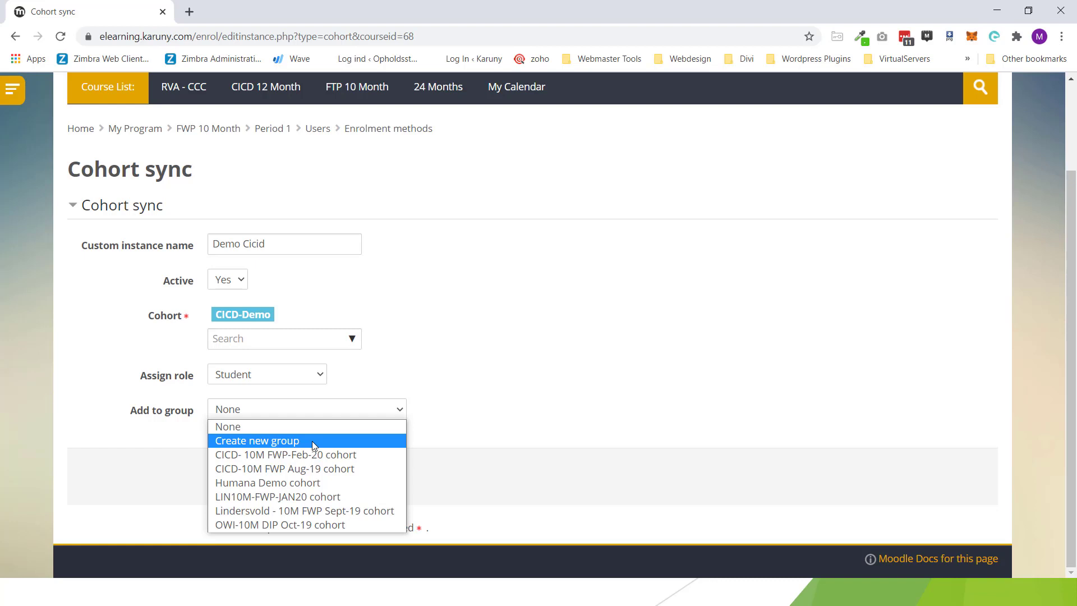
click(312, 441)
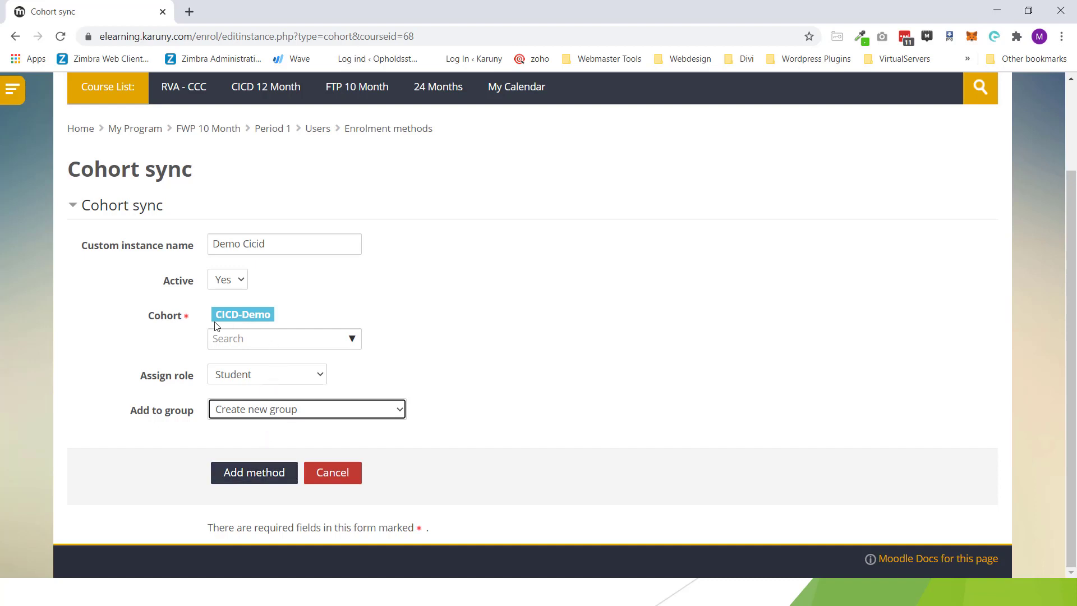
click(249, 478)
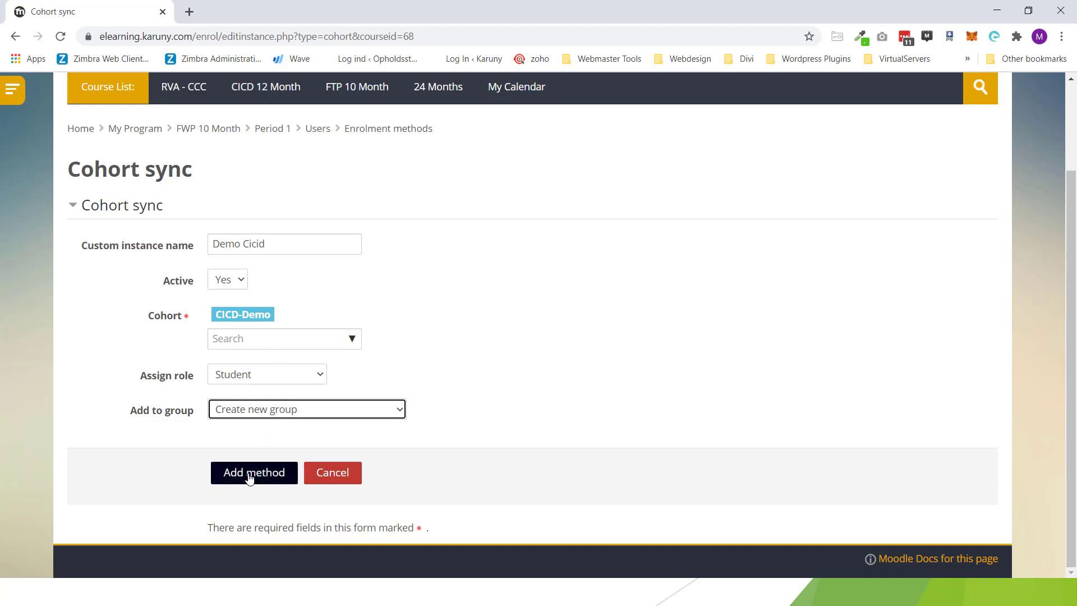
click(250, 474)
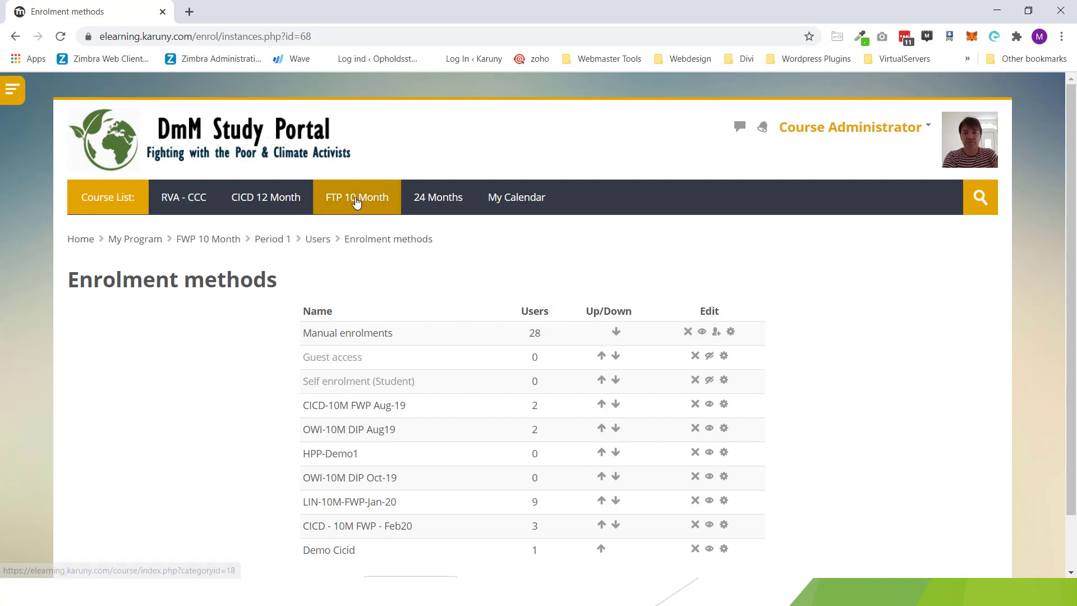
Step: Go to the Grades overview from the Course Administrator user menu
click(926, 130)
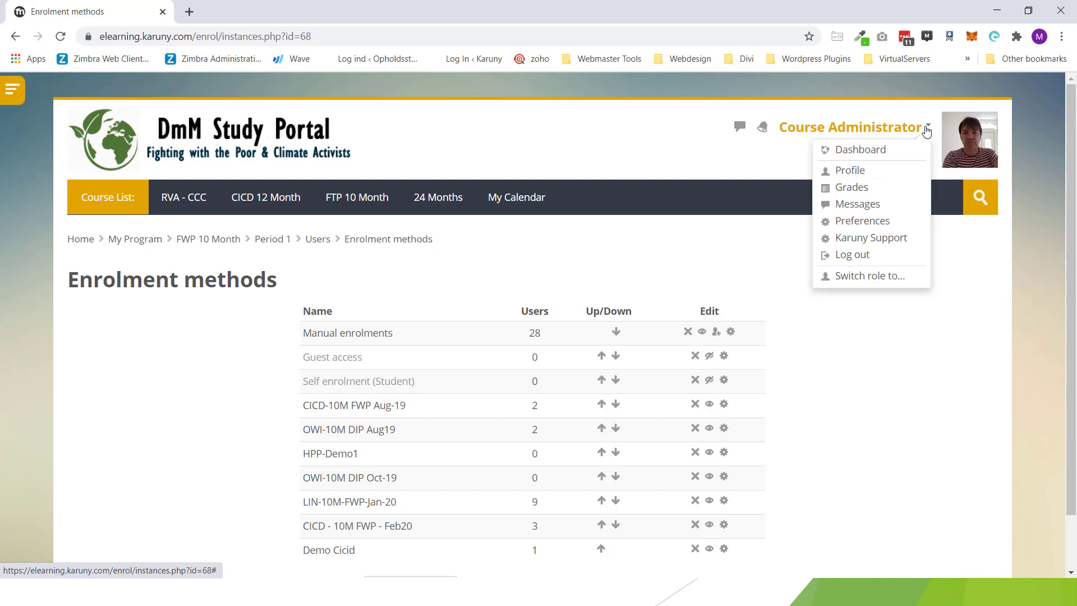
click(854, 189)
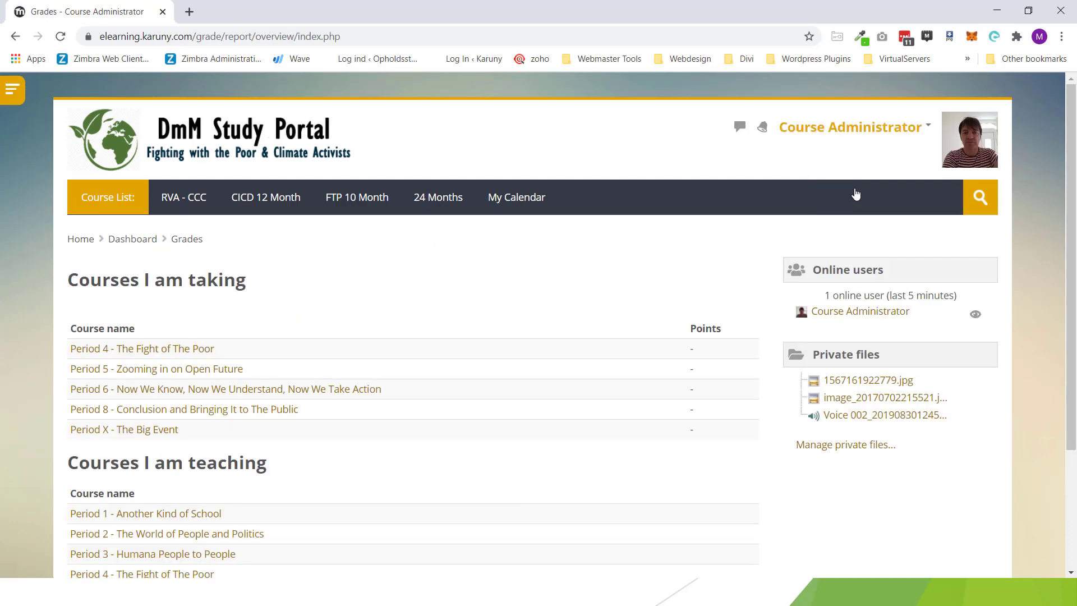
Step: Open the Period 1 grader report and filter it to the CICD-Demo cohort group
click(209, 520)
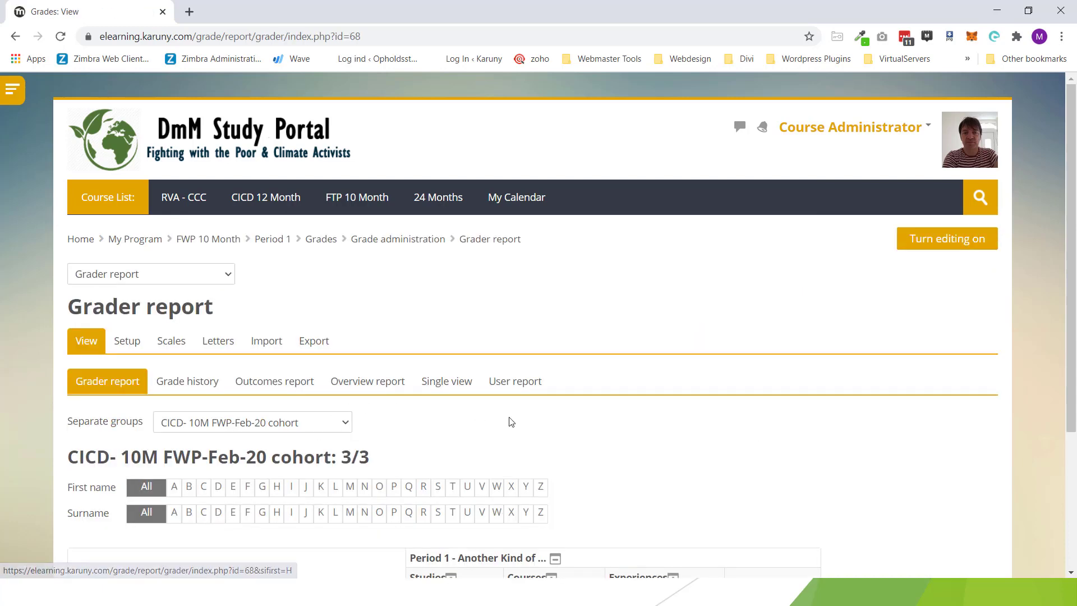
scroll(616, 428, down, 1)
click(349, 355)
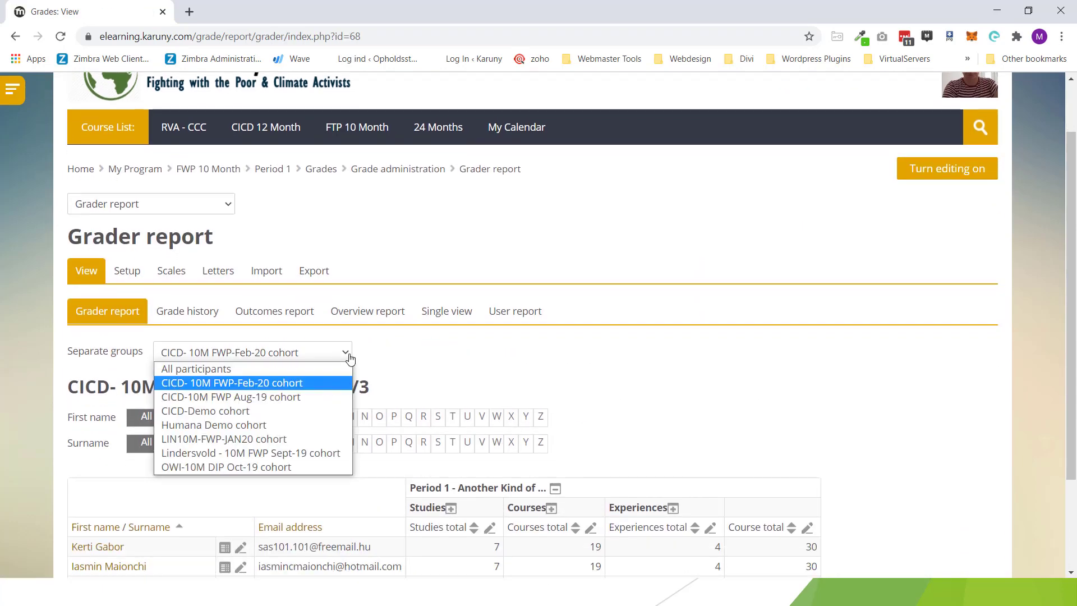
click(221, 413)
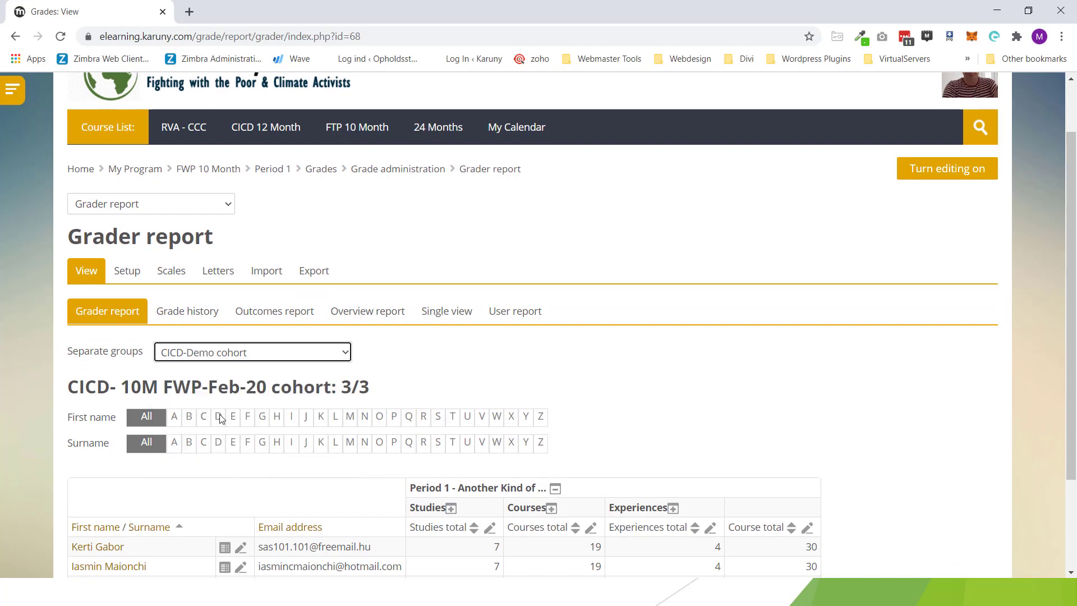
scroll(817, 375, down, 3)
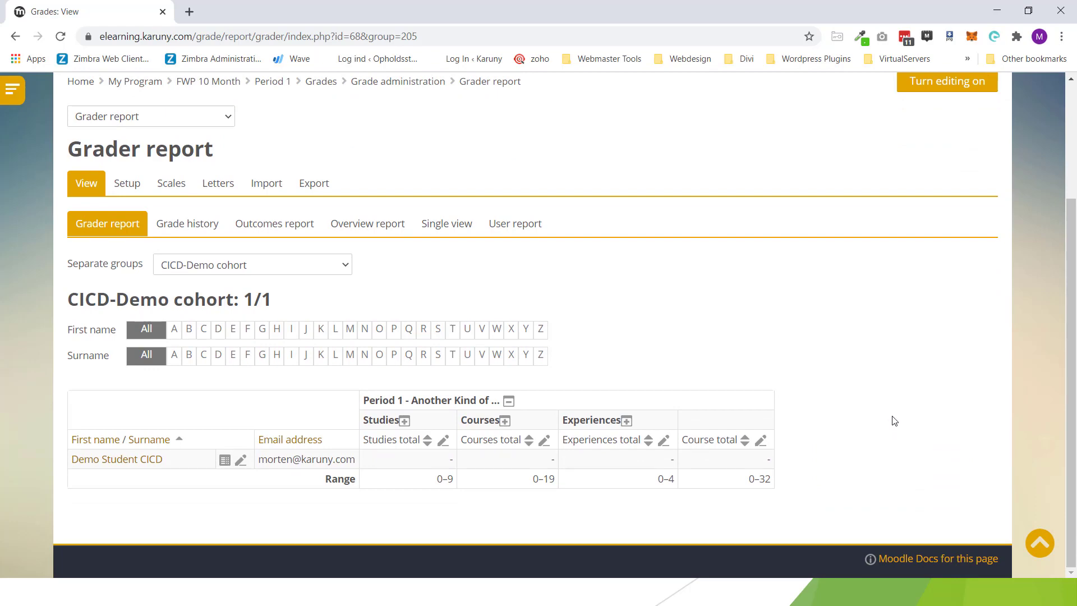
scroll(892, 420, up, 3)
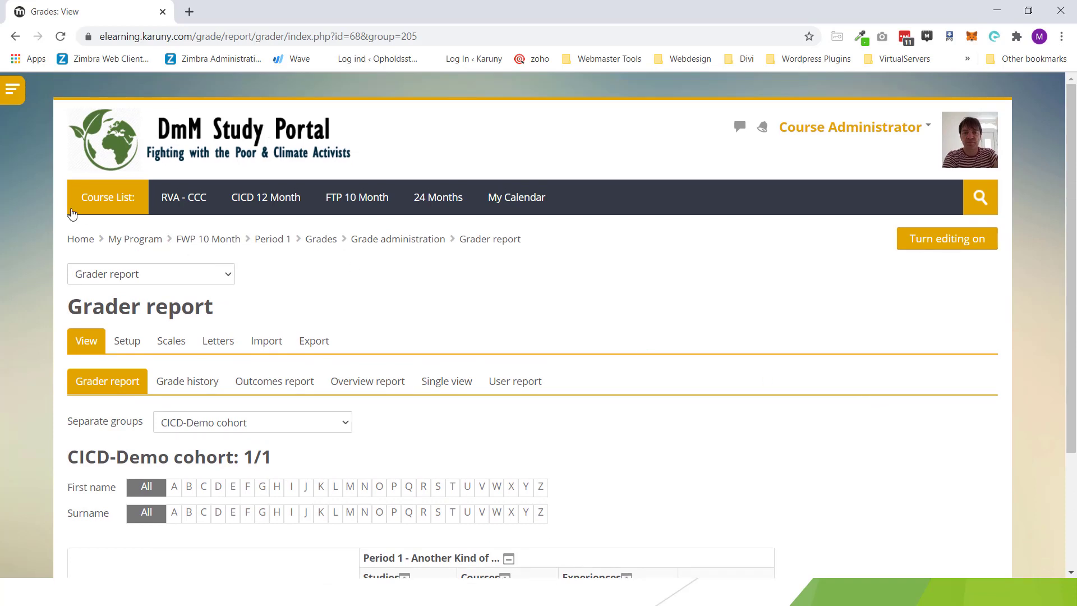
Step: Reach the Cohorts page via Site administration > Users > Accounts in the drawer
click(10, 96)
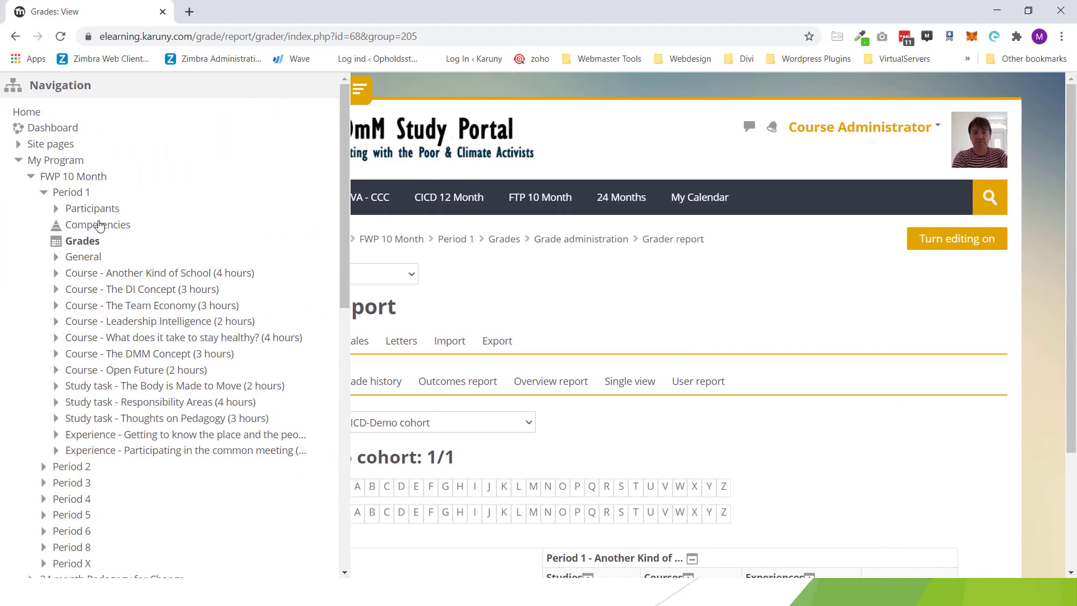
click(18, 161)
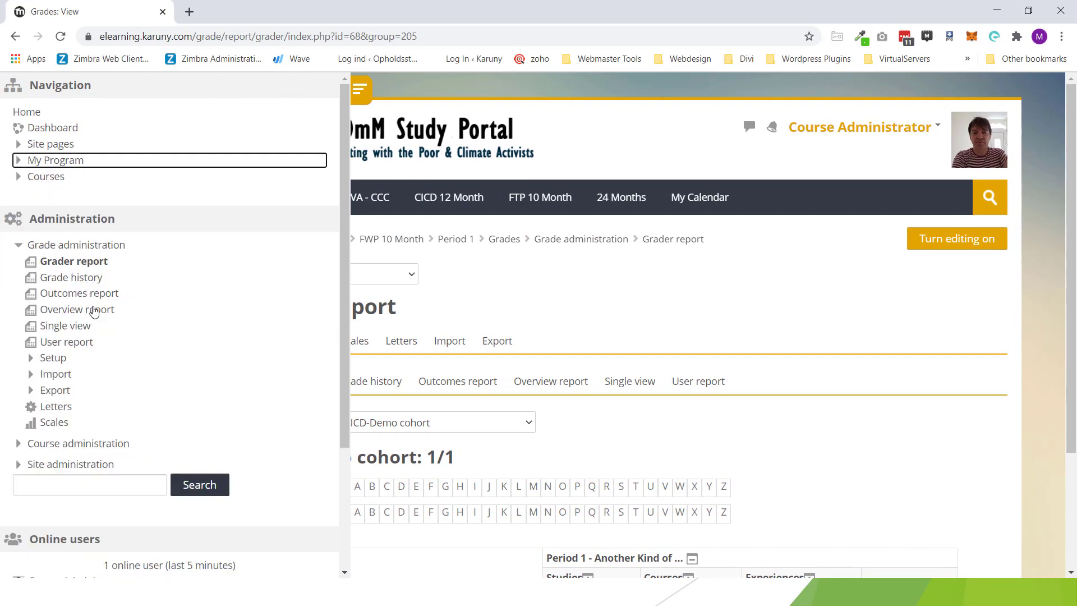
click(19, 466)
scroll(30, 417, down, 3)
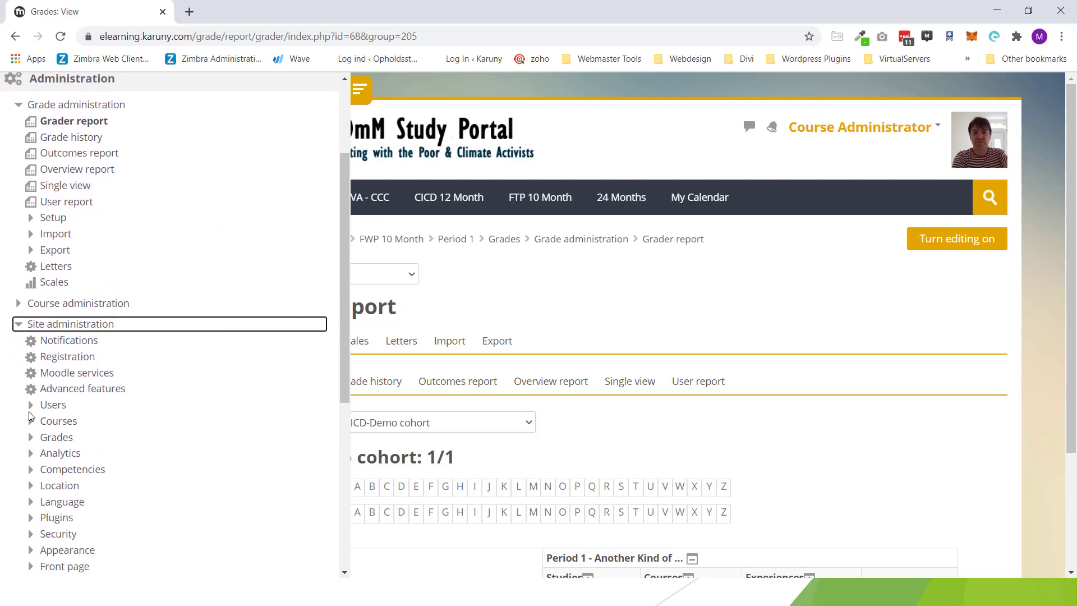
click(31, 406)
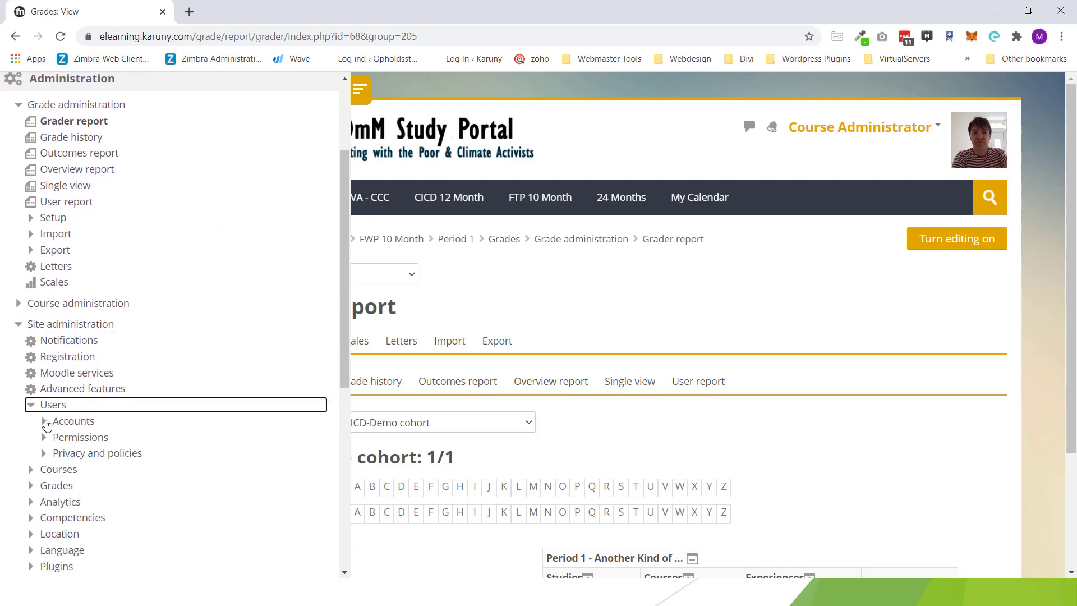
click(47, 424)
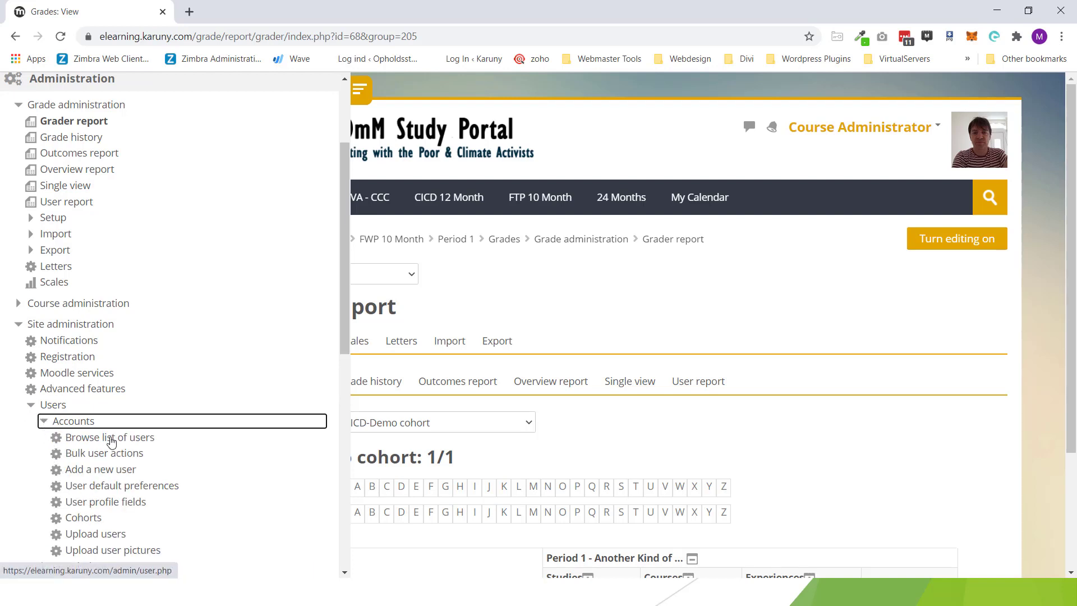
click(75, 519)
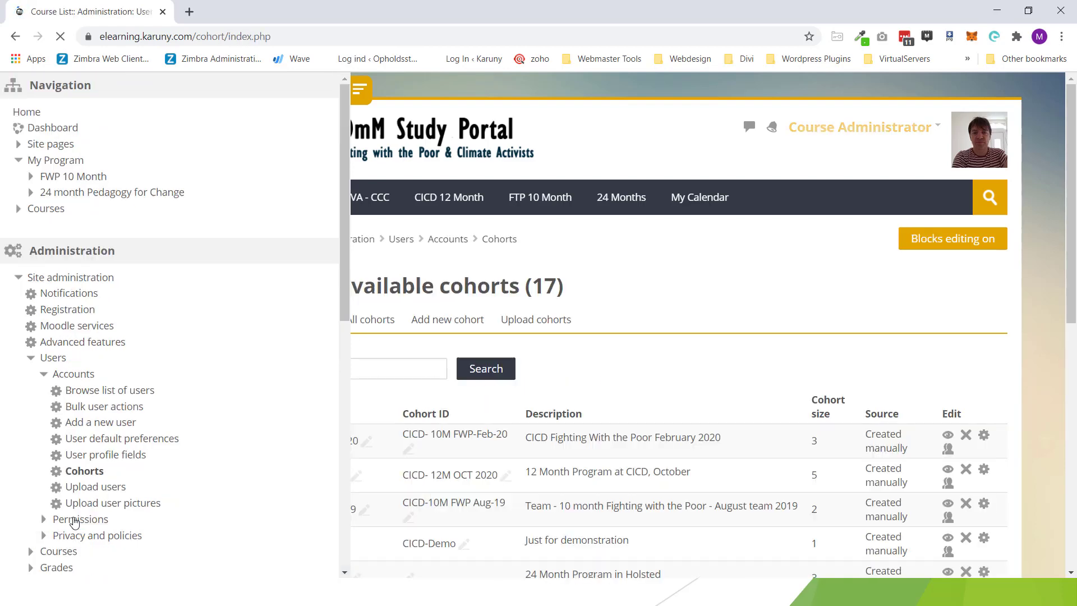
Step: Search potential users for the second student by name and add them to CICD-Demo
click(361, 92)
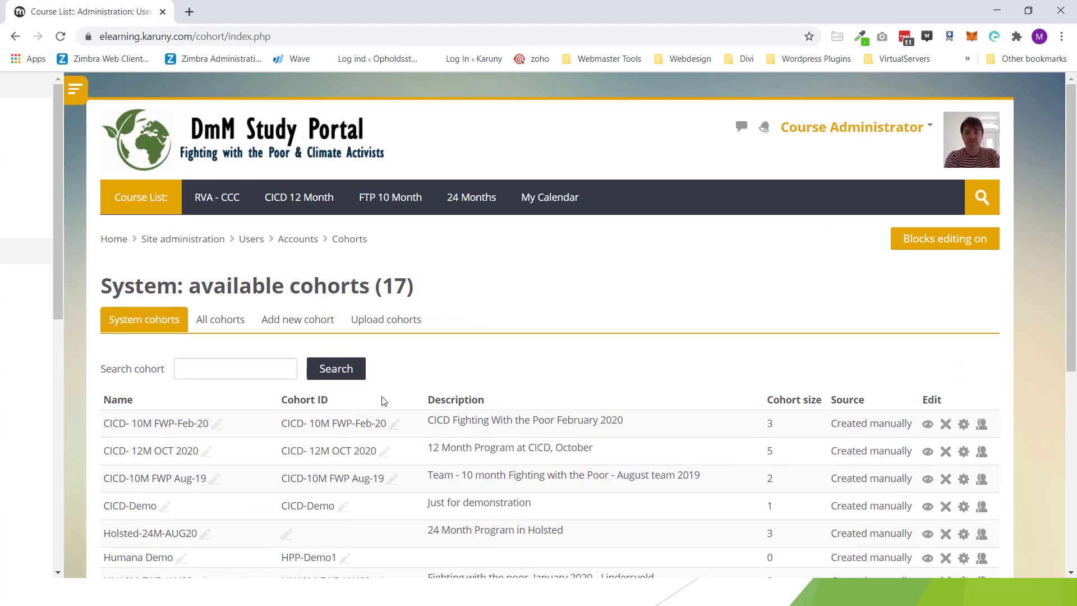
scroll(269, 415, down, 1)
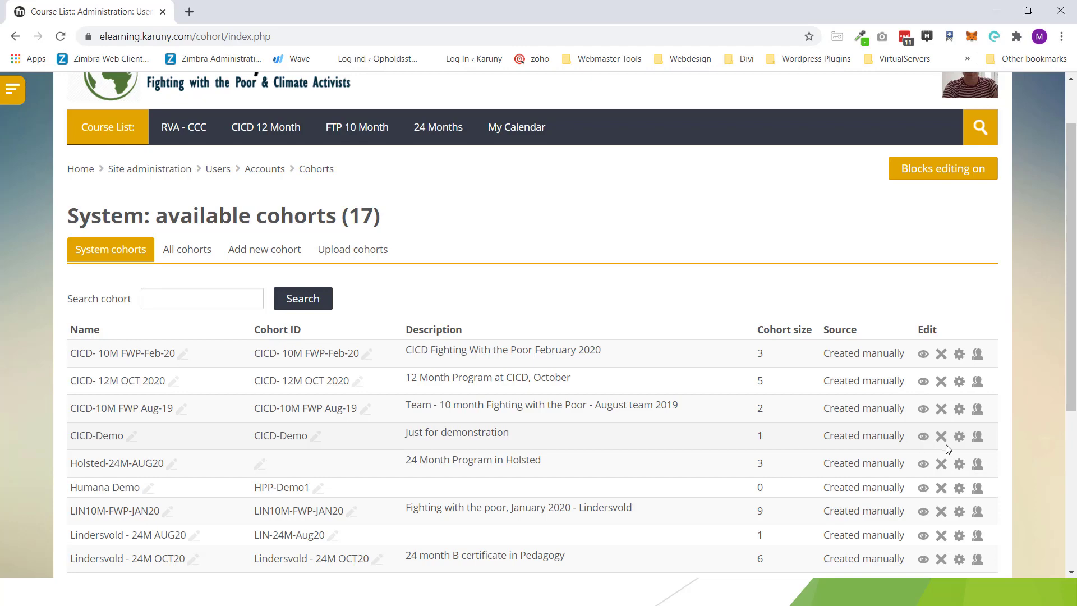
click(979, 436)
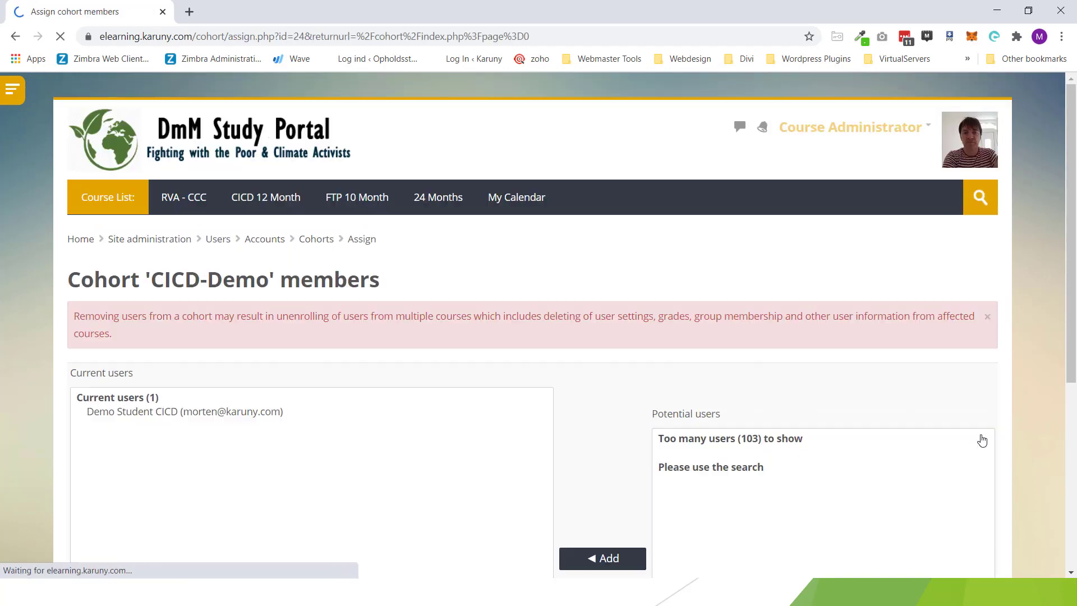
scroll(801, 440, down, 5)
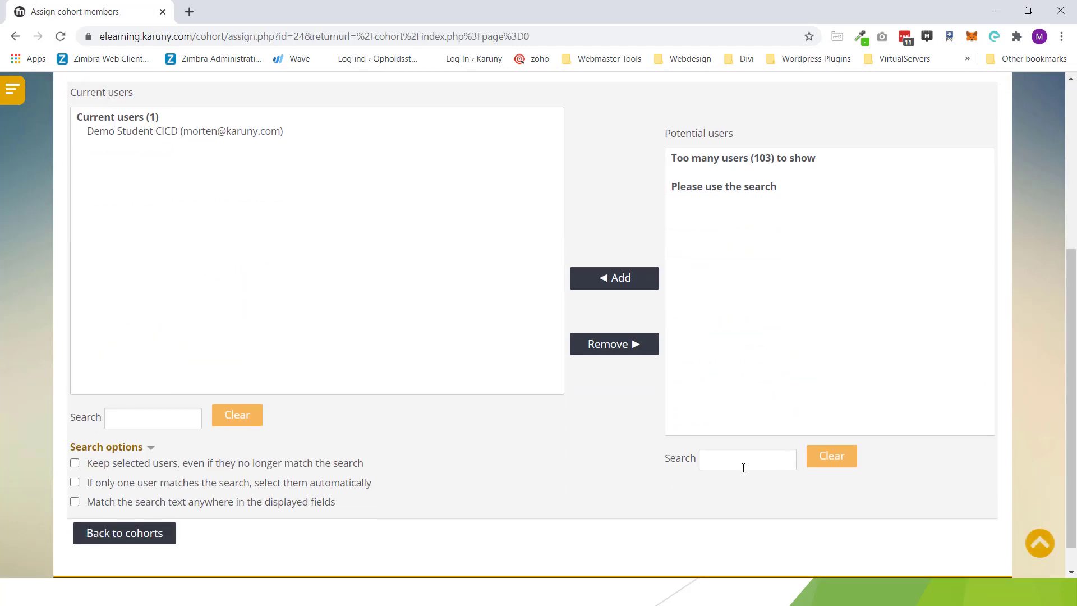
click(742, 468)
text(morten)
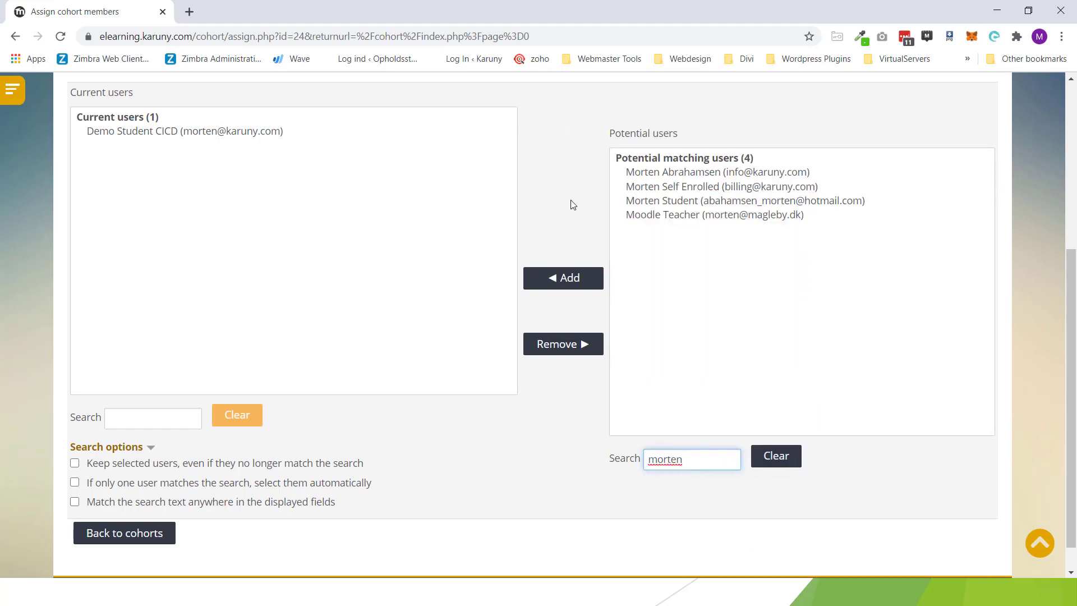
click(670, 201)
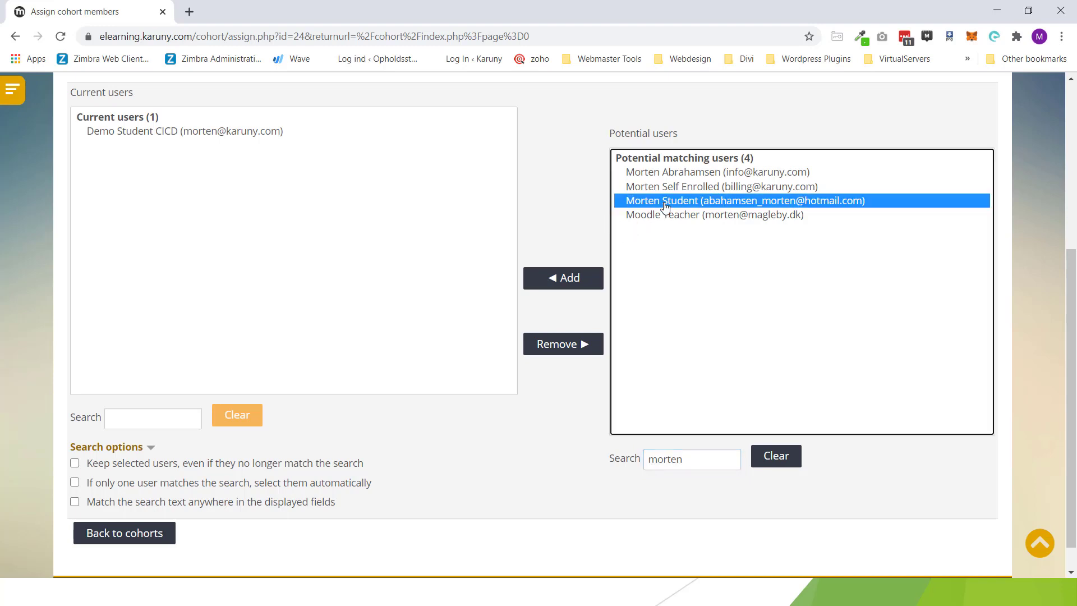
click(570, 279)
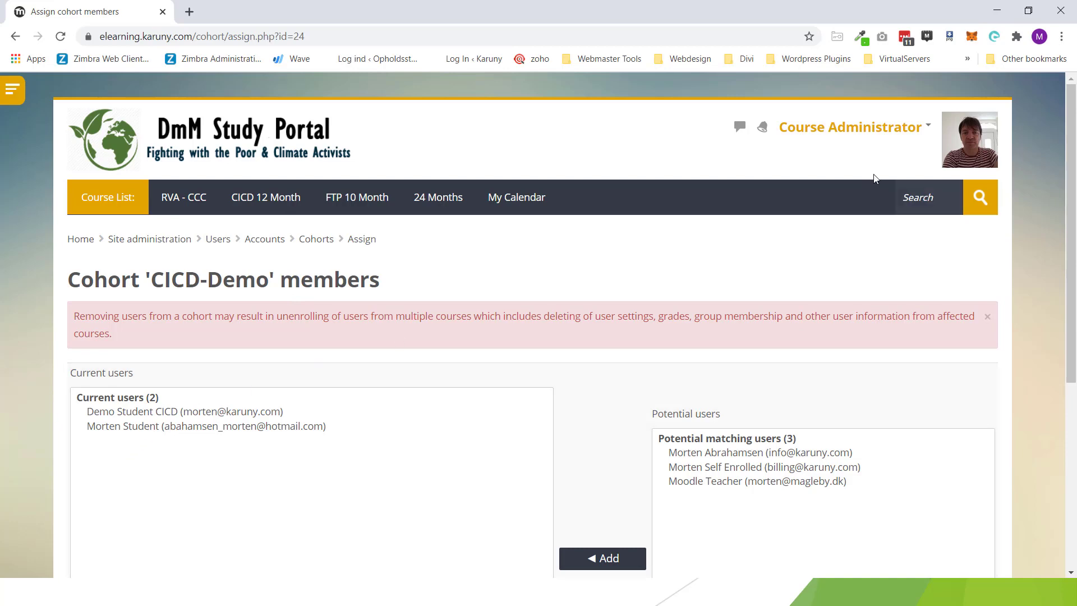
Step: Reopen the Period 1 grader report from Grades to see both CICD-Demo students
click(929, 128)
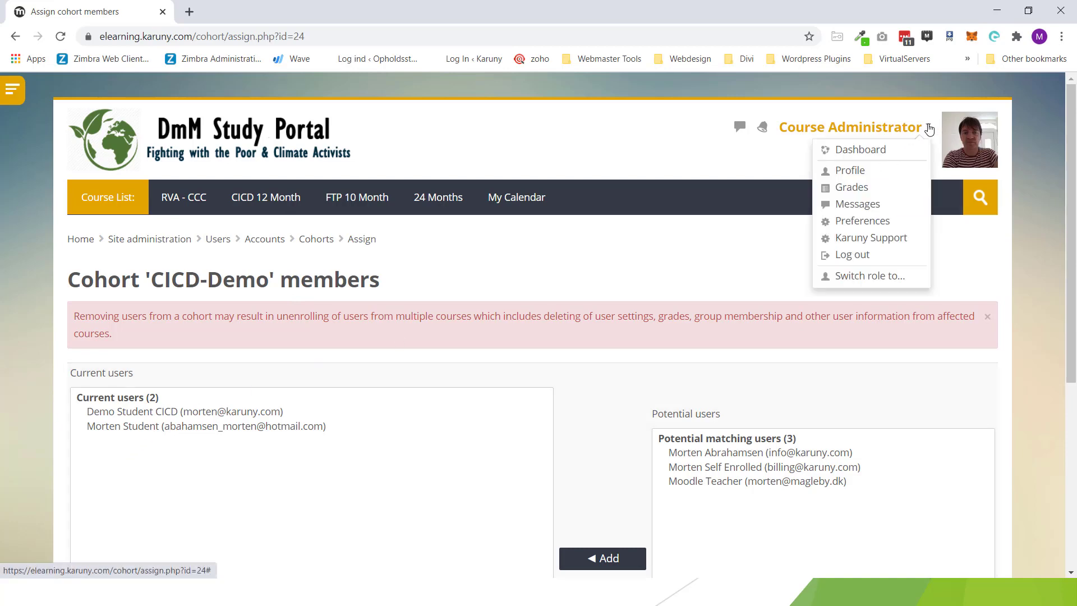
click(867, 190)
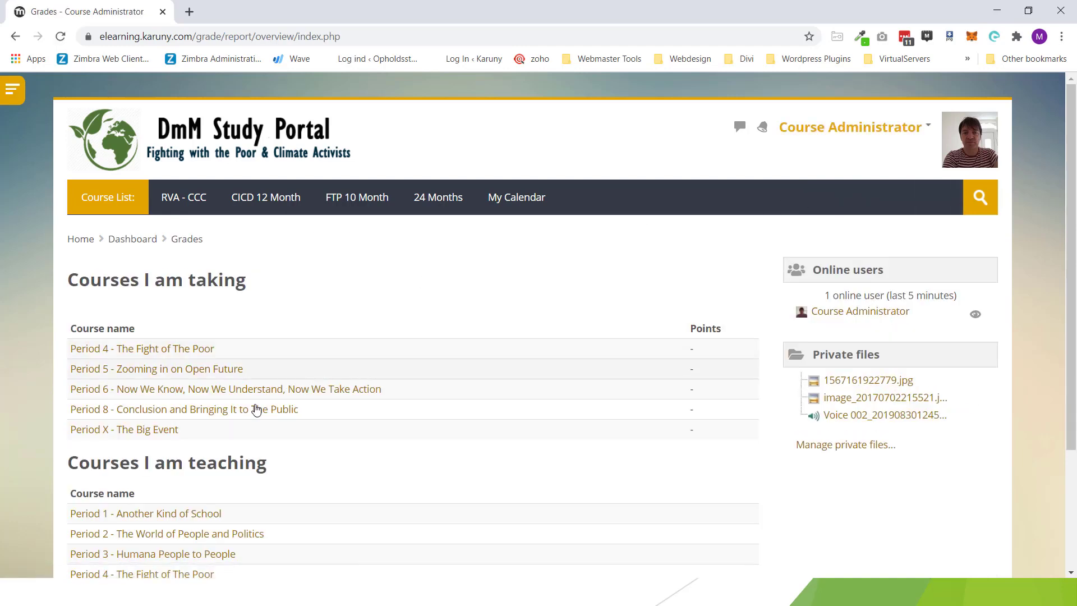
click(193, 515)
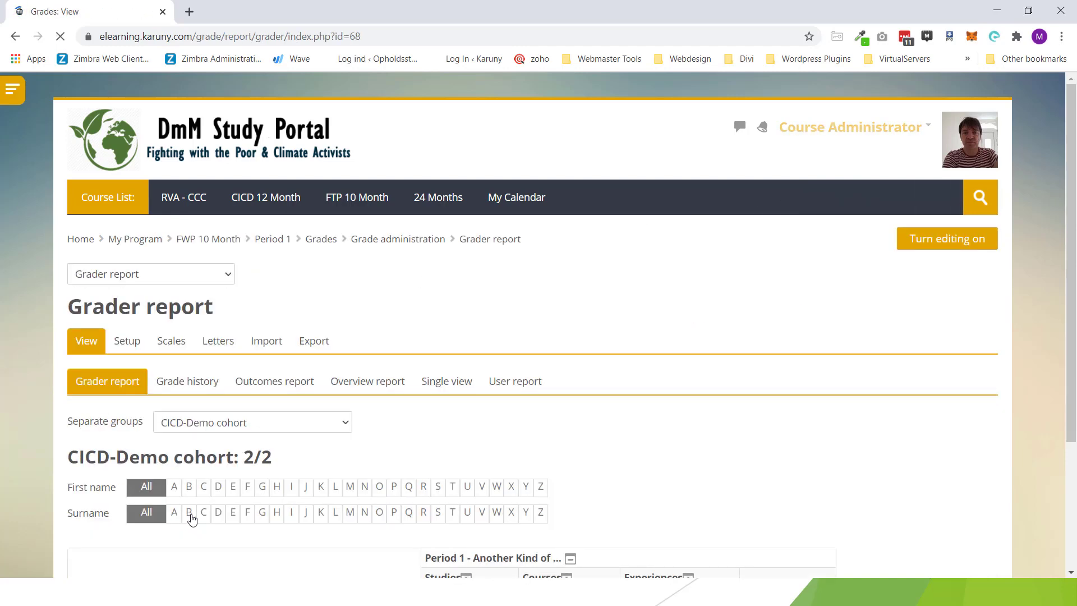
scroll(497, 404, down, 3)
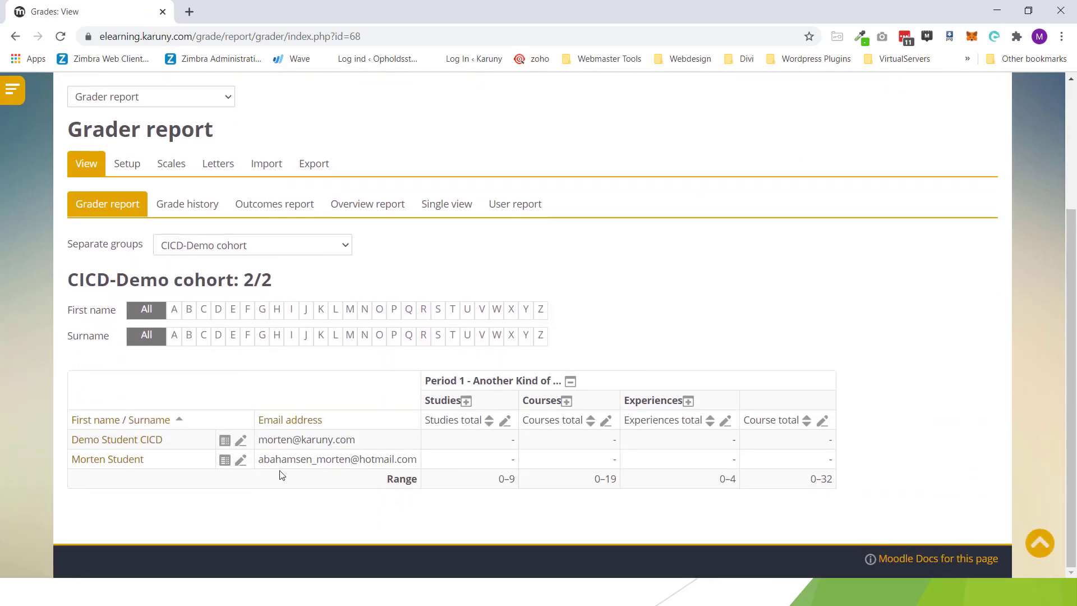
scroll(275, 450, up, 3)
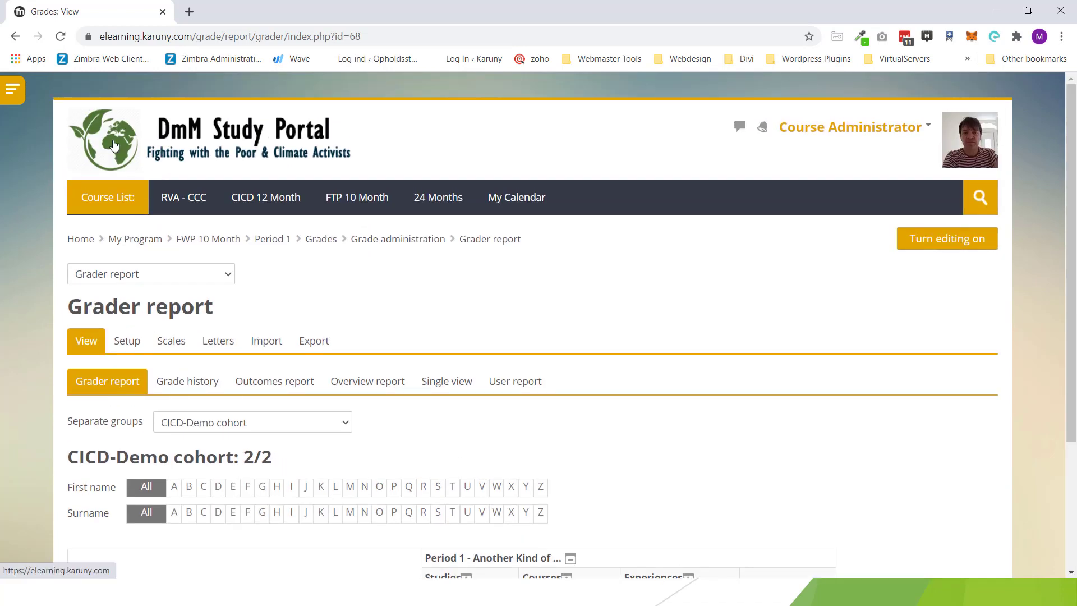
Step: Leave the grader report for the DmM Study Portal home page using the site logo
click(114, 147)
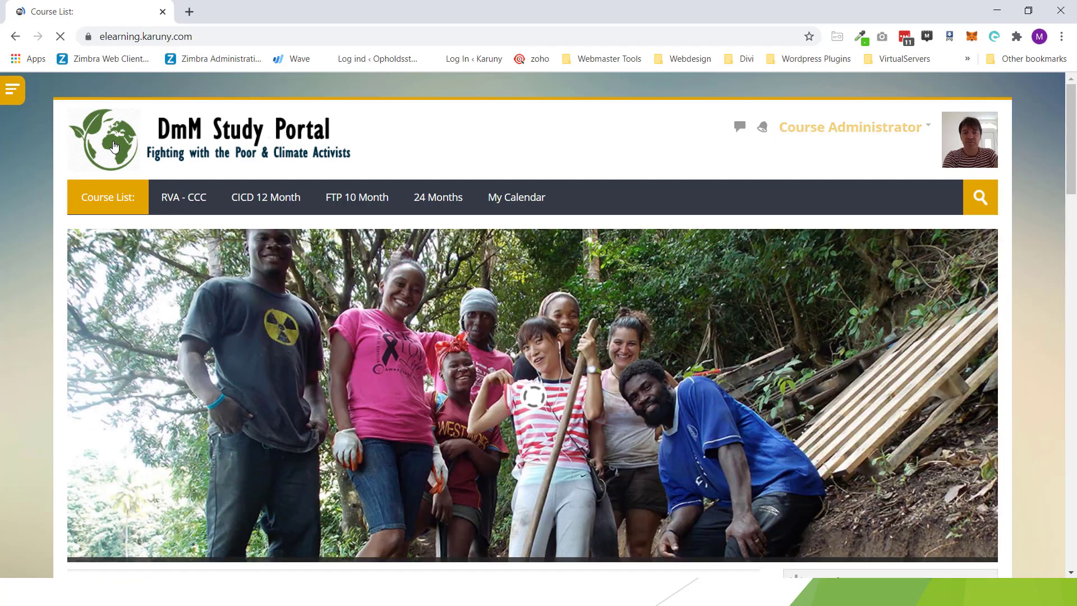